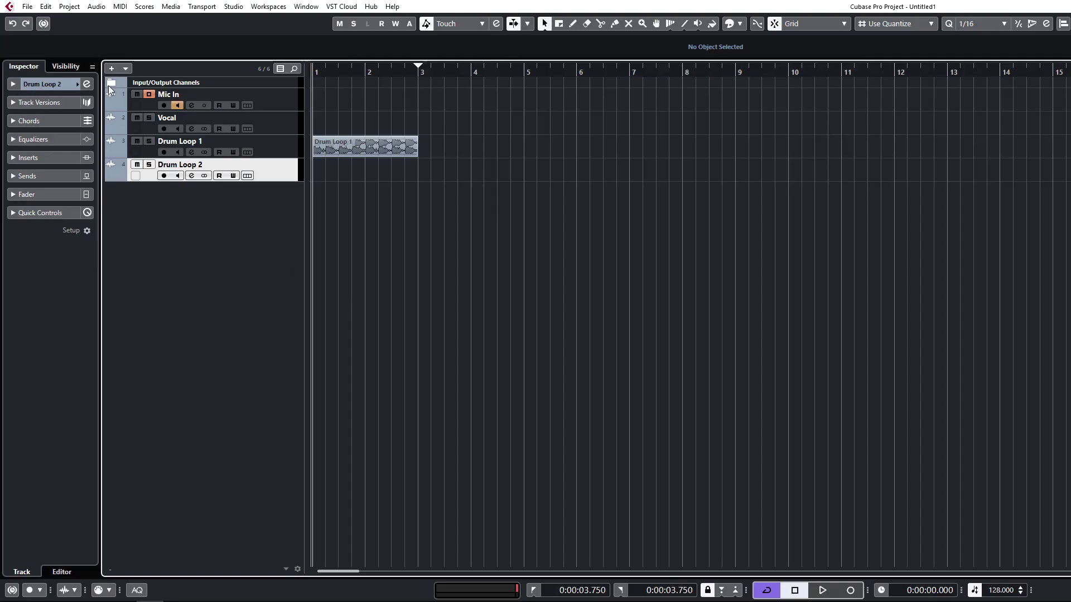
Step: Set audio import to Use Settings, enable Copy Files to Working Directory and Convert and Copy, and apply
left_click(52, 9)
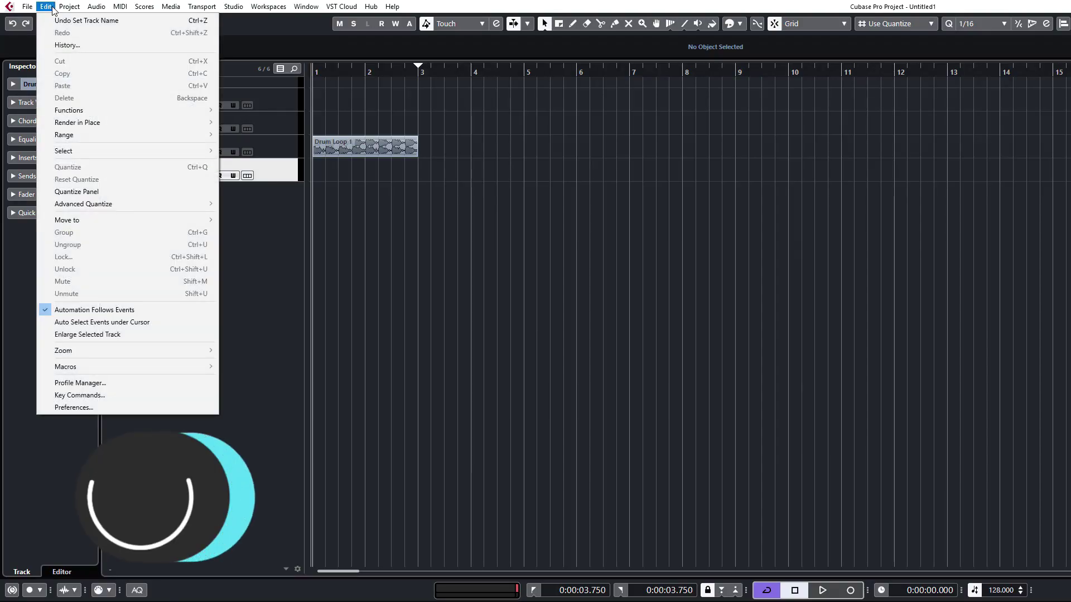
left_click(78, 409)
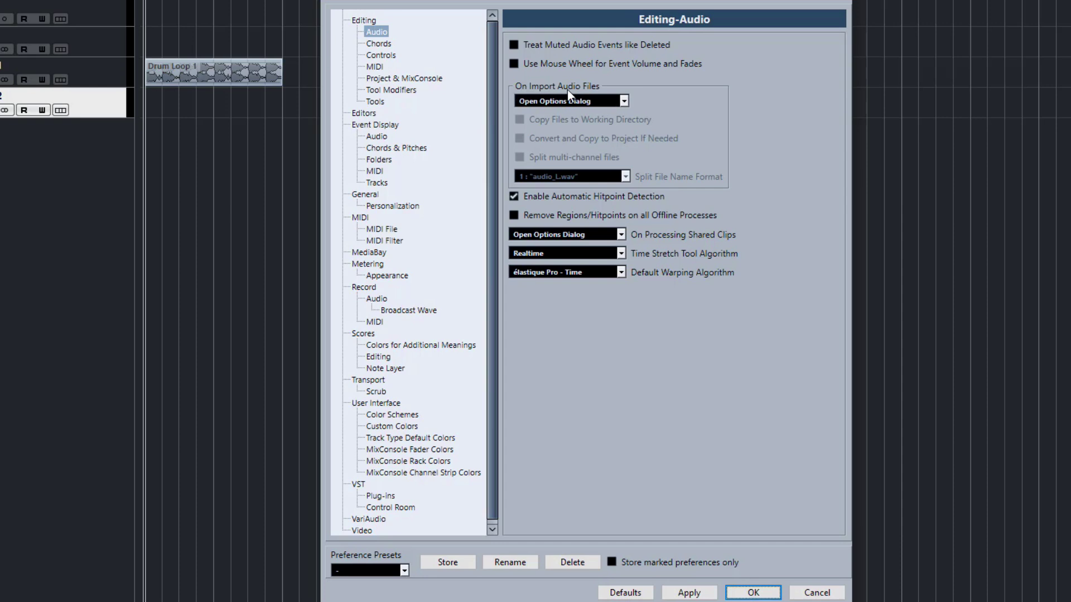
left_click(627, 103)
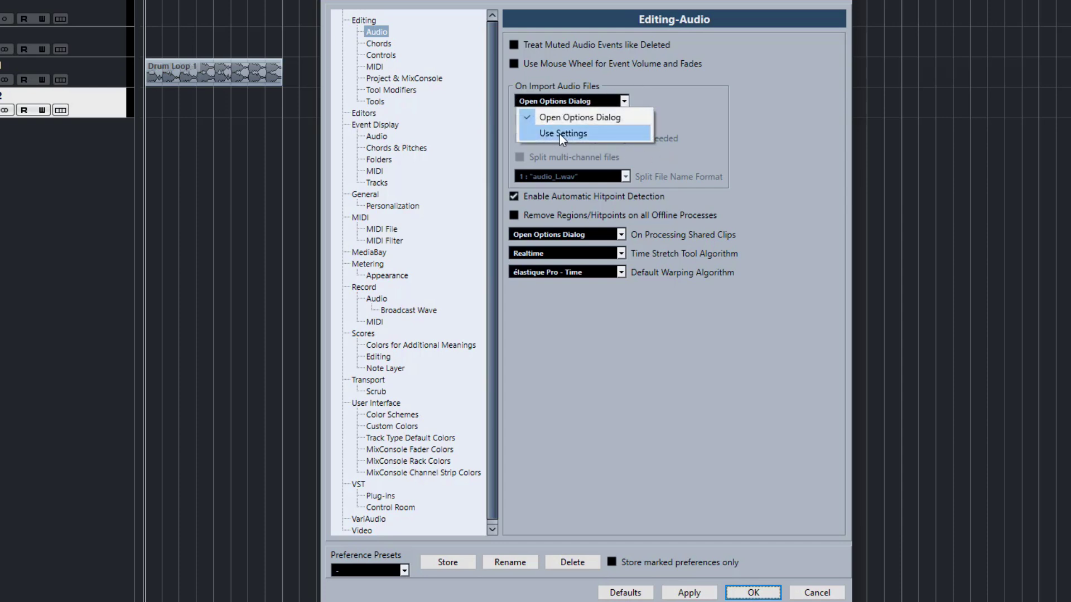
left_click(646, 96)
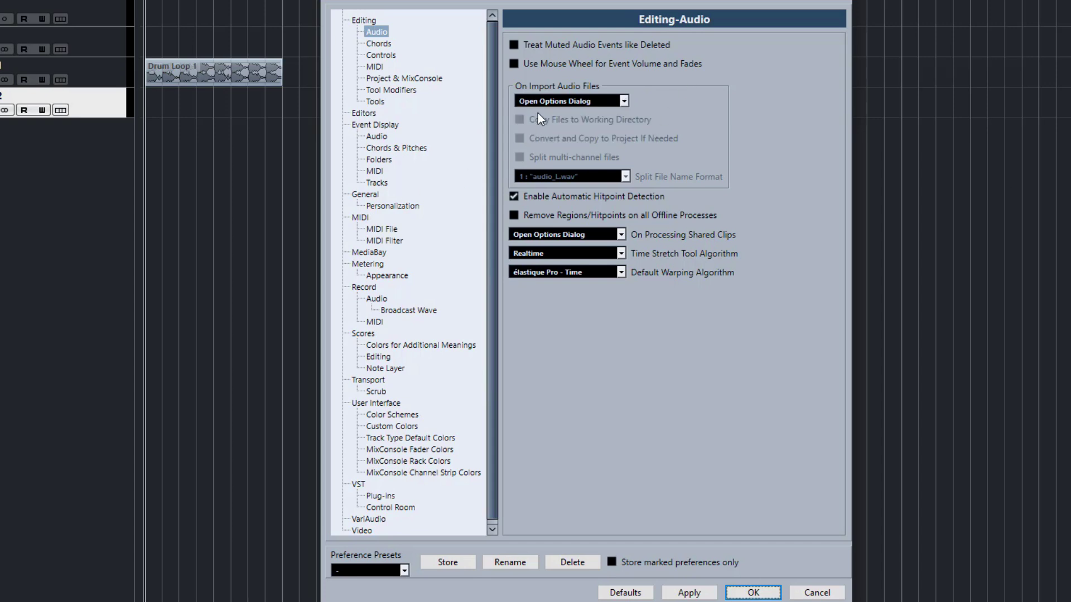
left_click(623, 102)
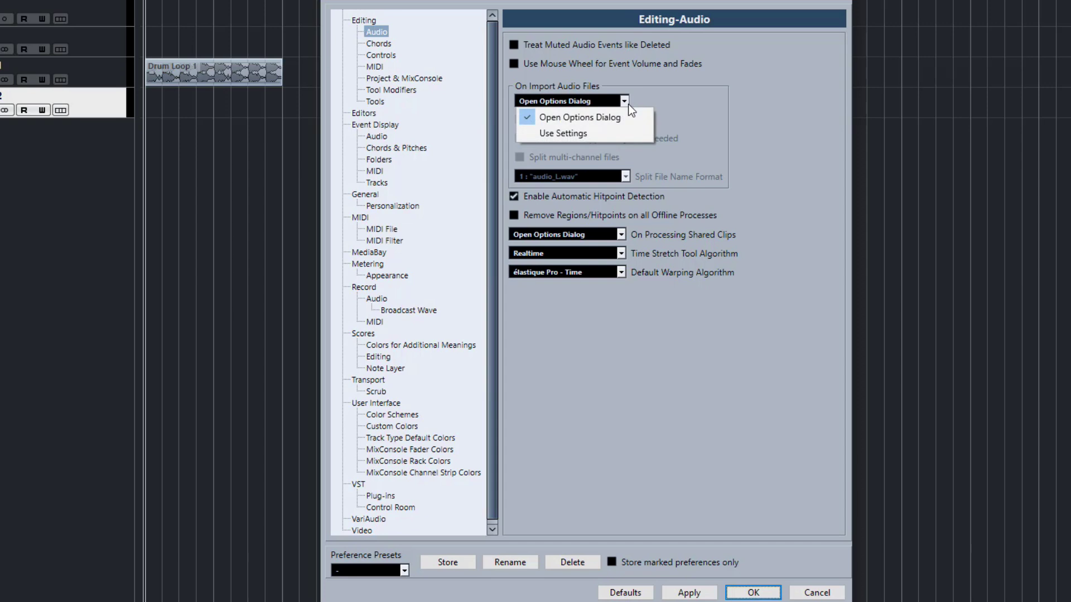
left_click(616, 133)
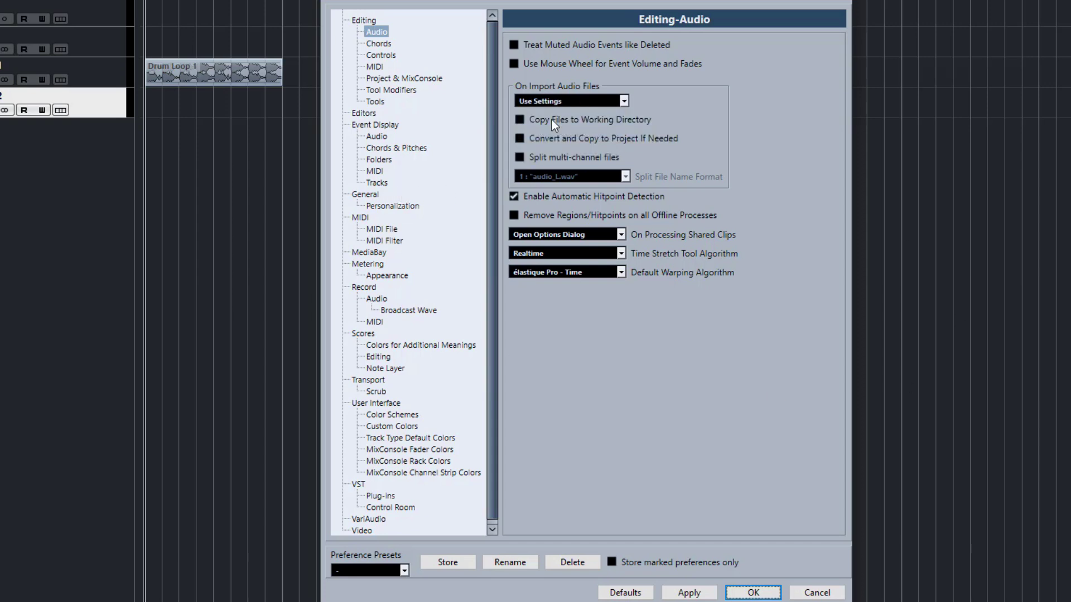
left_click(518, 122)
left_click(520, 138)
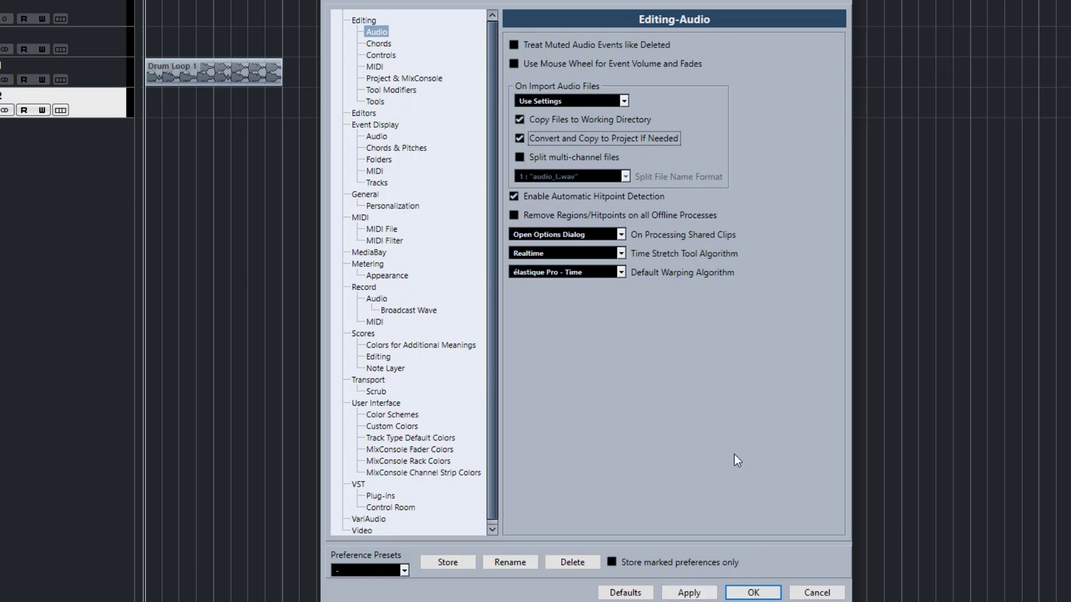
left_click(704, 596)
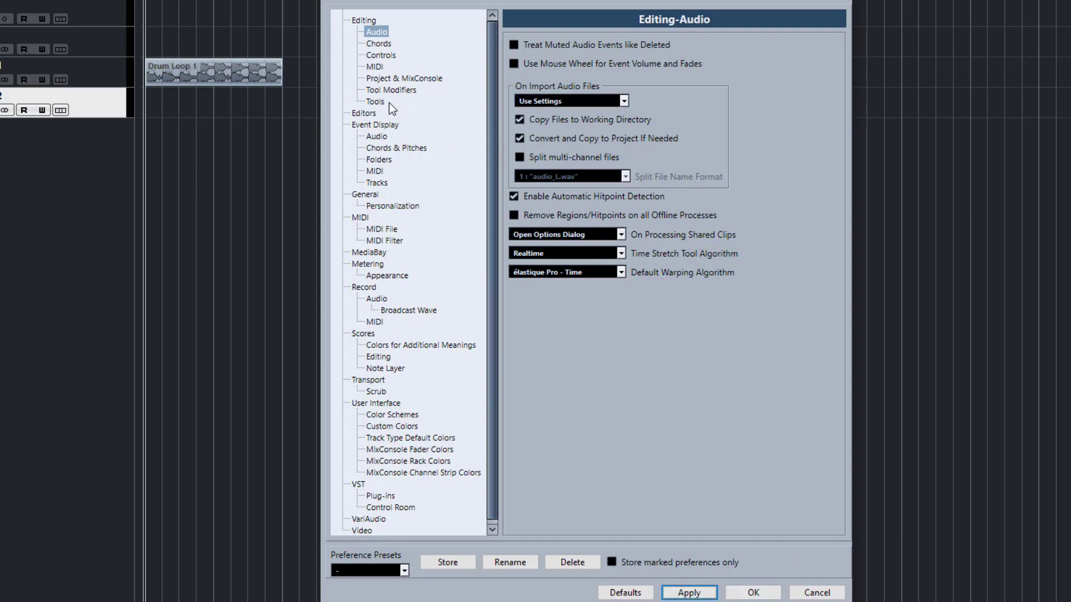
Step: Review the Chords and Editing preference pages, then show the Editing-Tools page
left_click(383, 48)
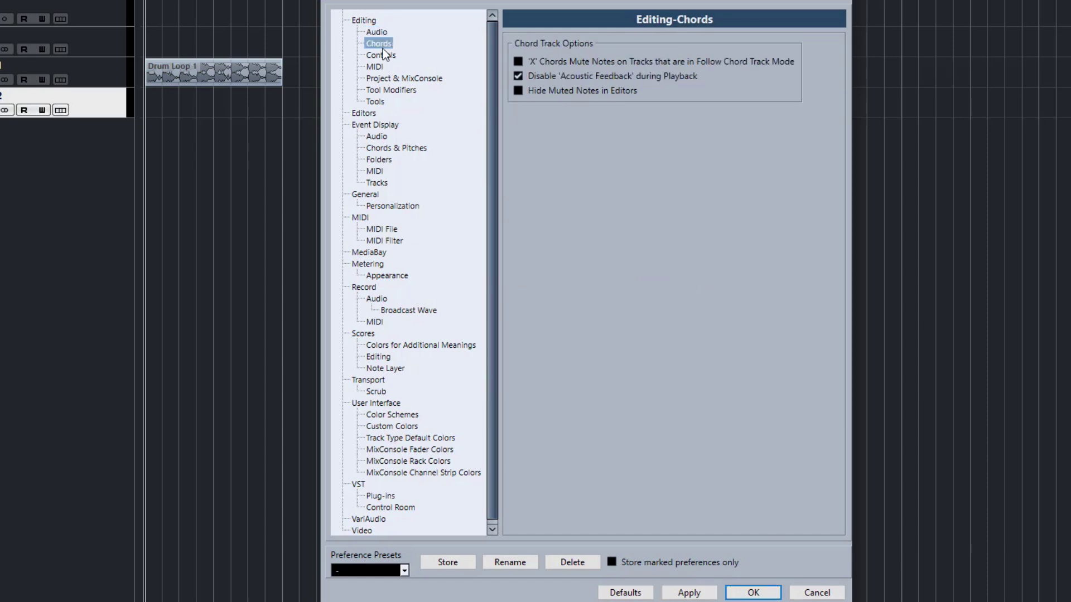
left_click(368, 22)
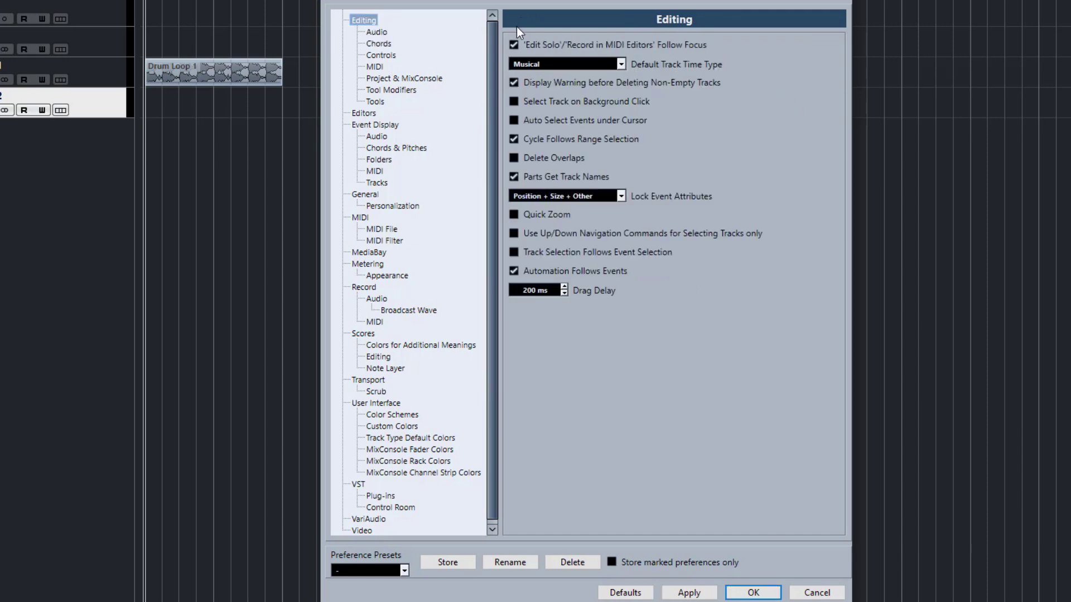
left_click(523, 178)
left_click(375, 101)
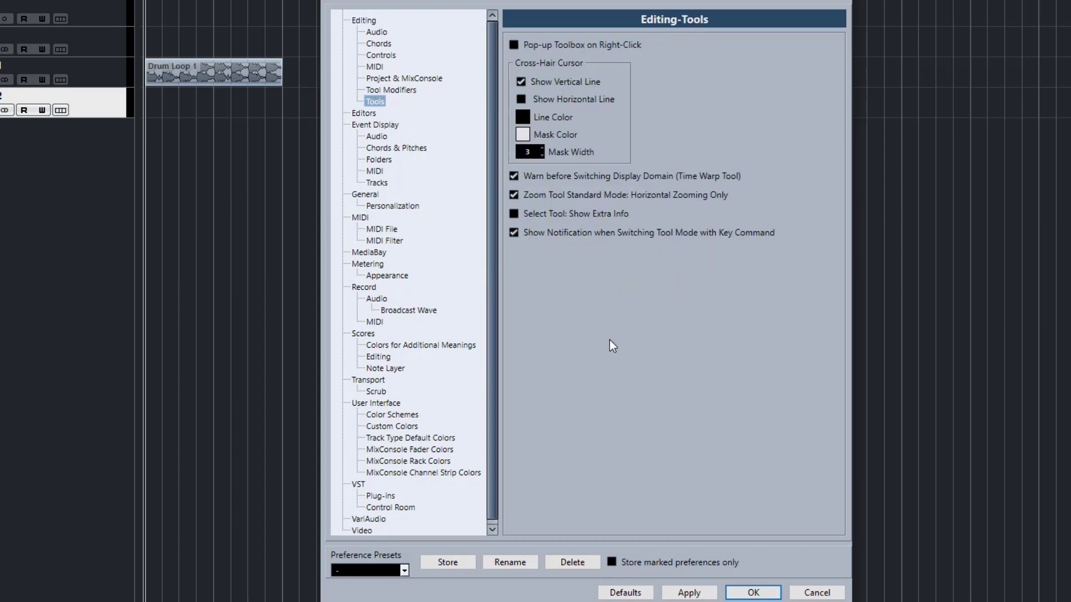
Step: Enable Pop-up Toolbox on Right-Click and test it by right-clicking the event display
left_click(514, 46)
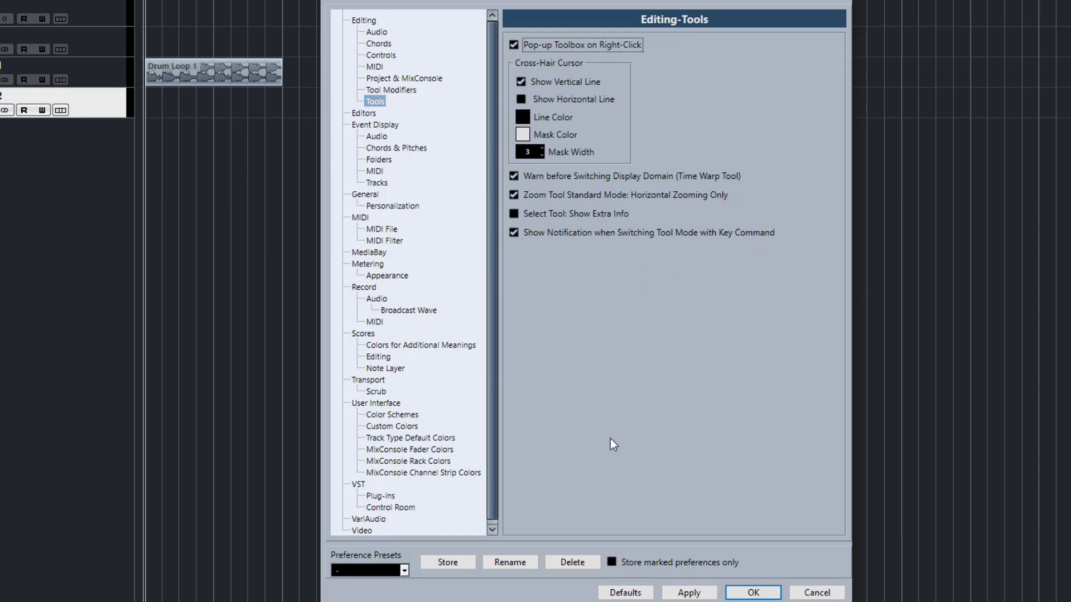
left_click(689, 592)
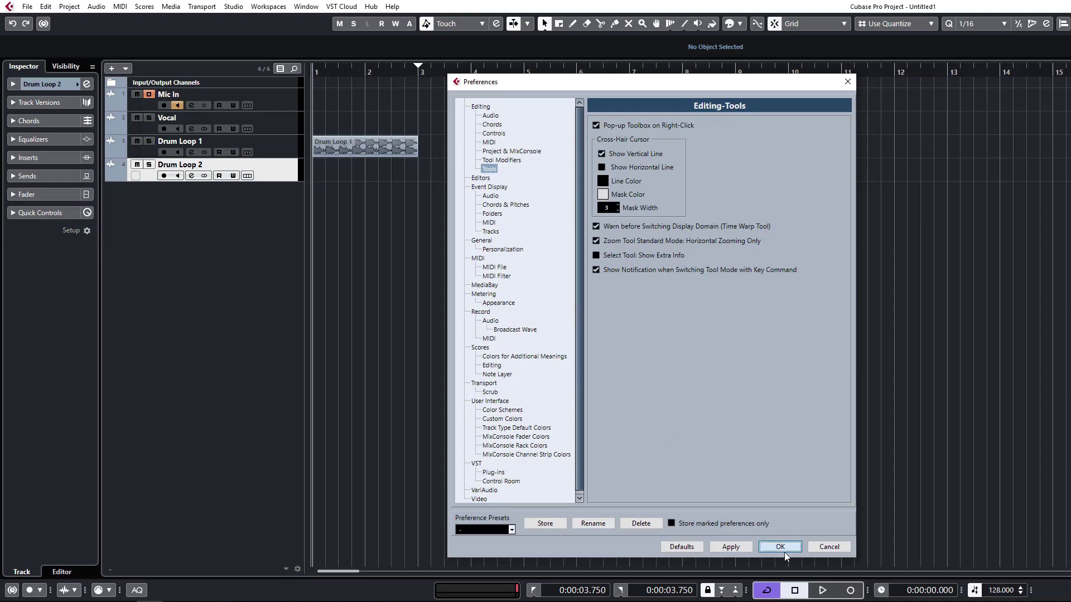
left_click(781, 547)
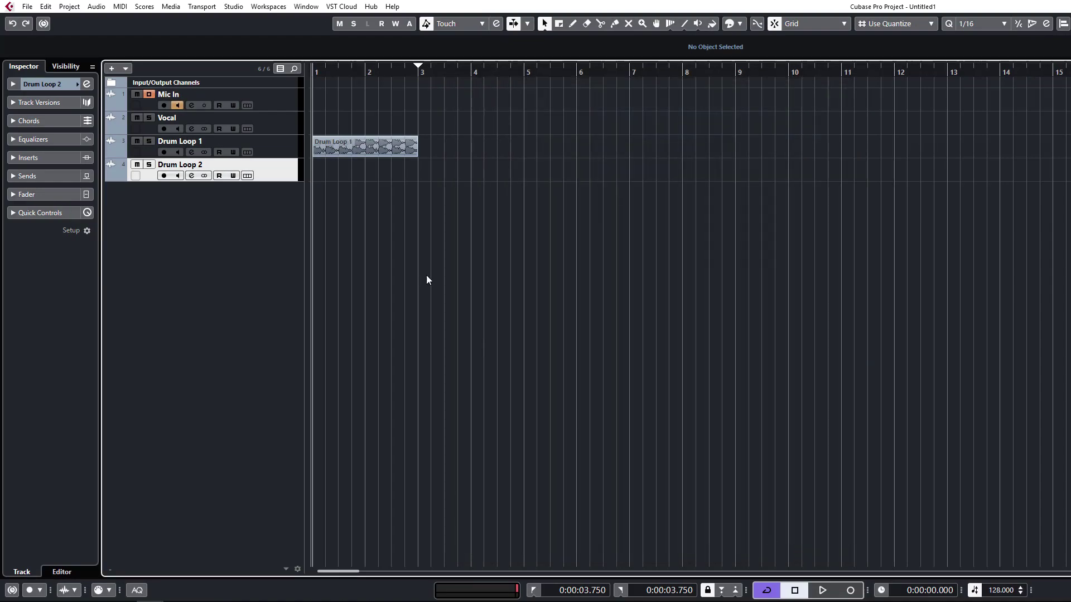
right_click(473, 167)
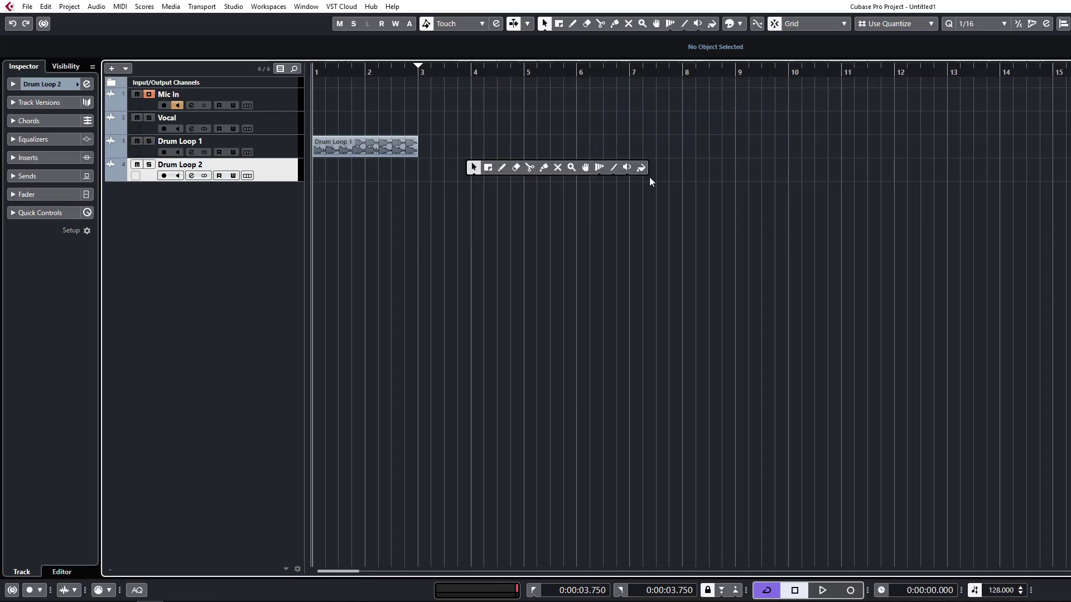
left_click(462, 202)
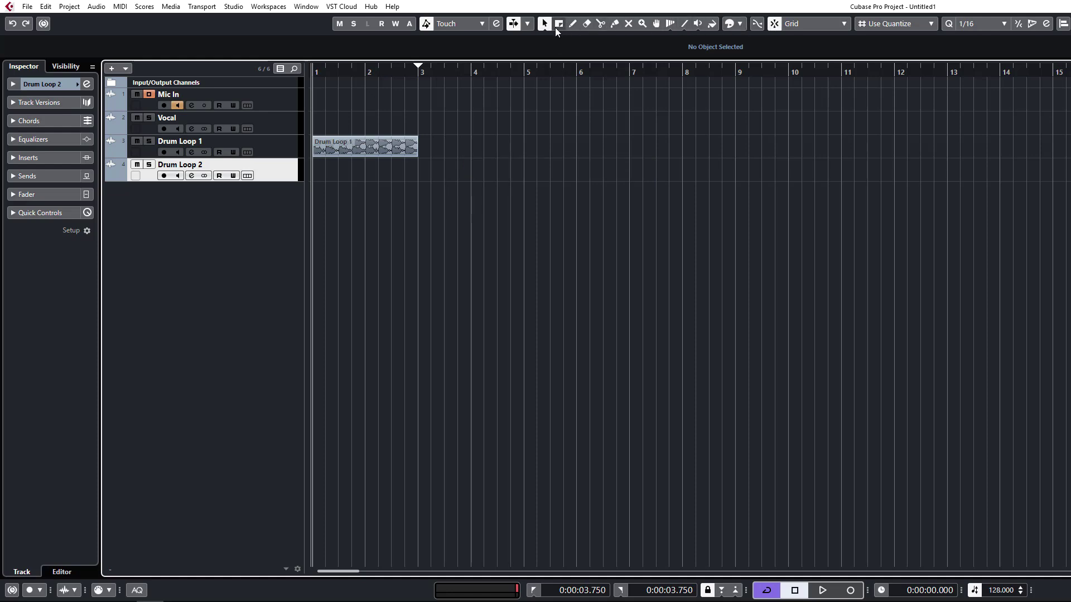
Step: Try the Split, Glue and Object Selection tools with keys 3, 4 and 1
key("3")
key("4")
key("1")
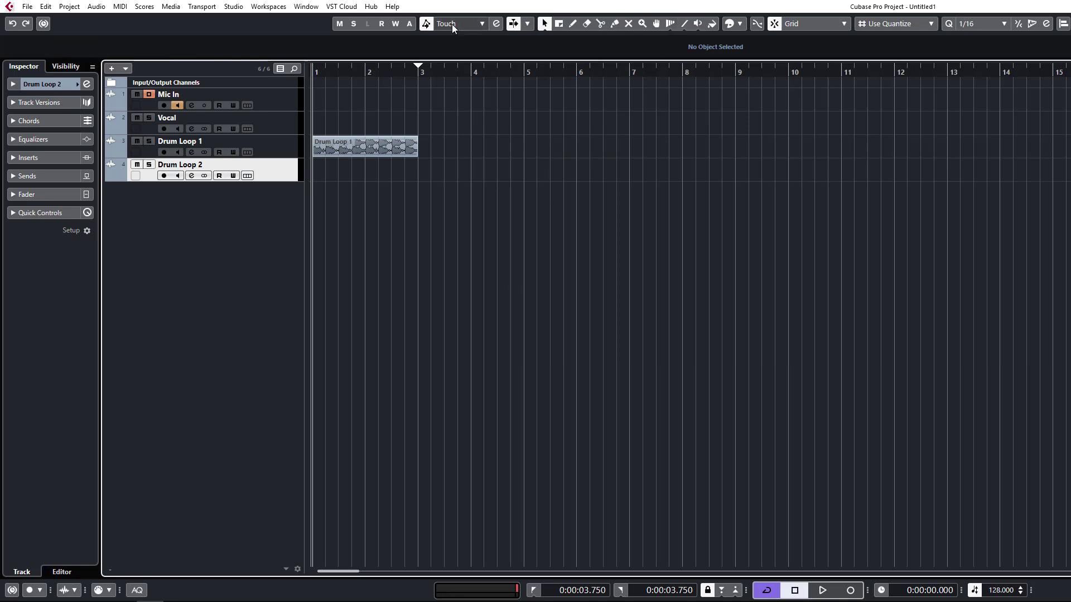
Step: Turn Pop-up Toolbox on Right-Click off again in Preferences and close them
left_click(24, 6)
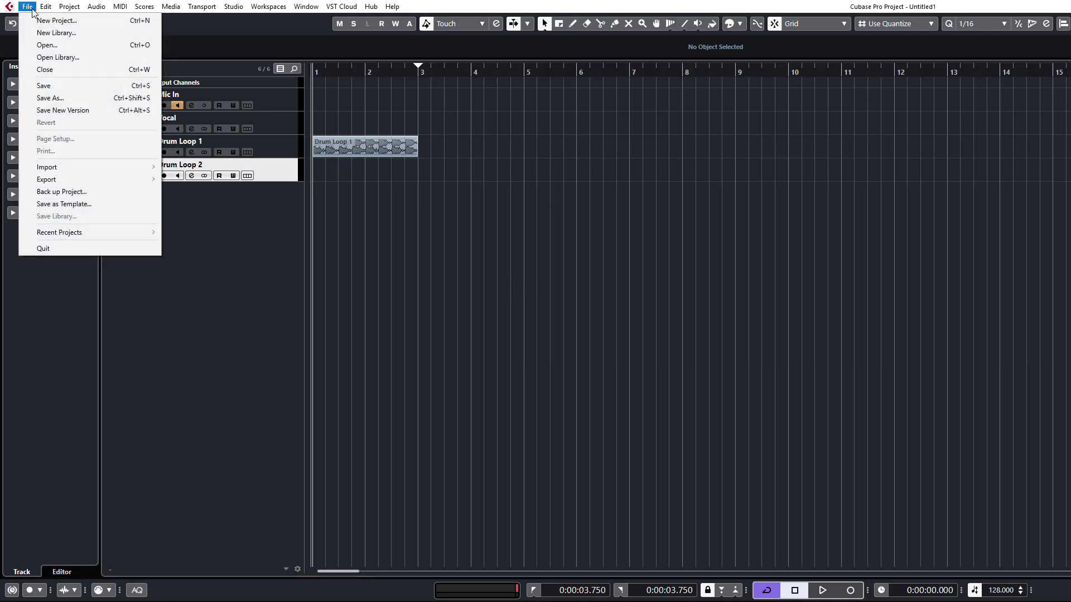
mouse_move(45, 7)
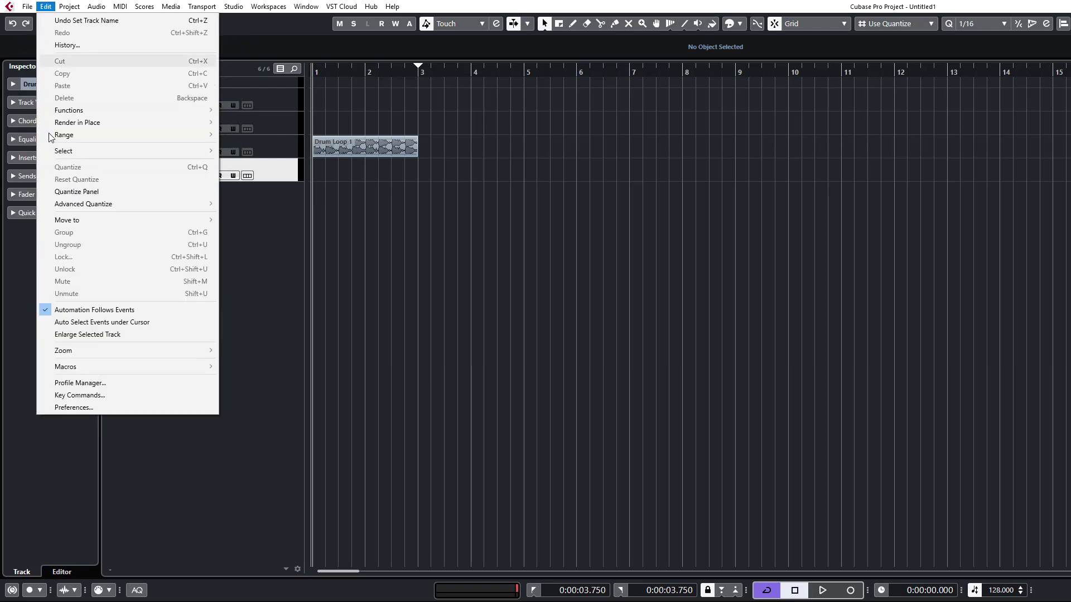
left_click(73, 408)
left_click(647, 126)
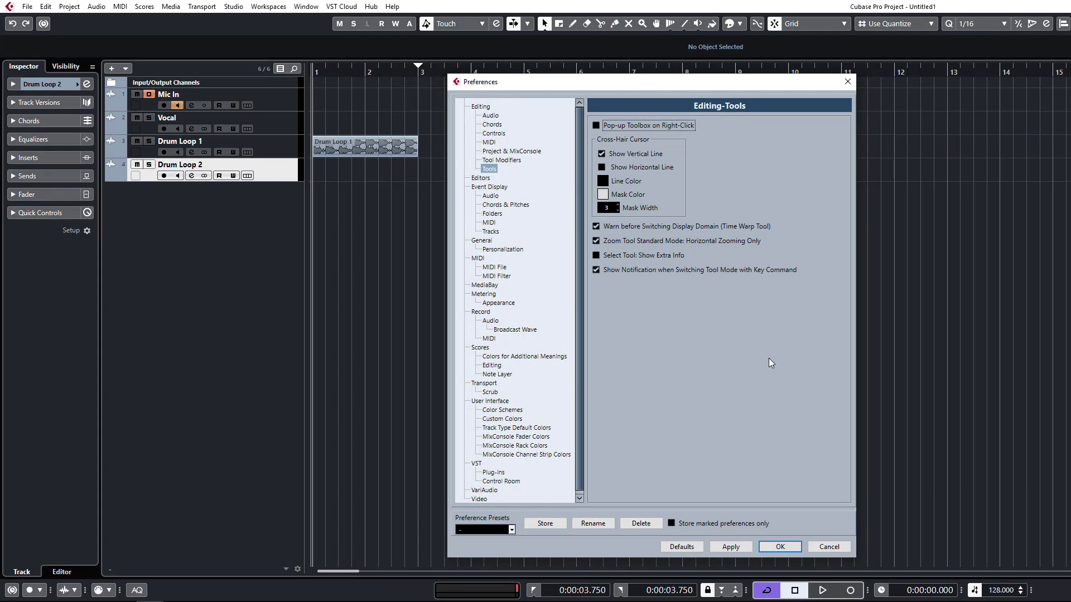
left_click(731, 546)
left_click(780, 547)
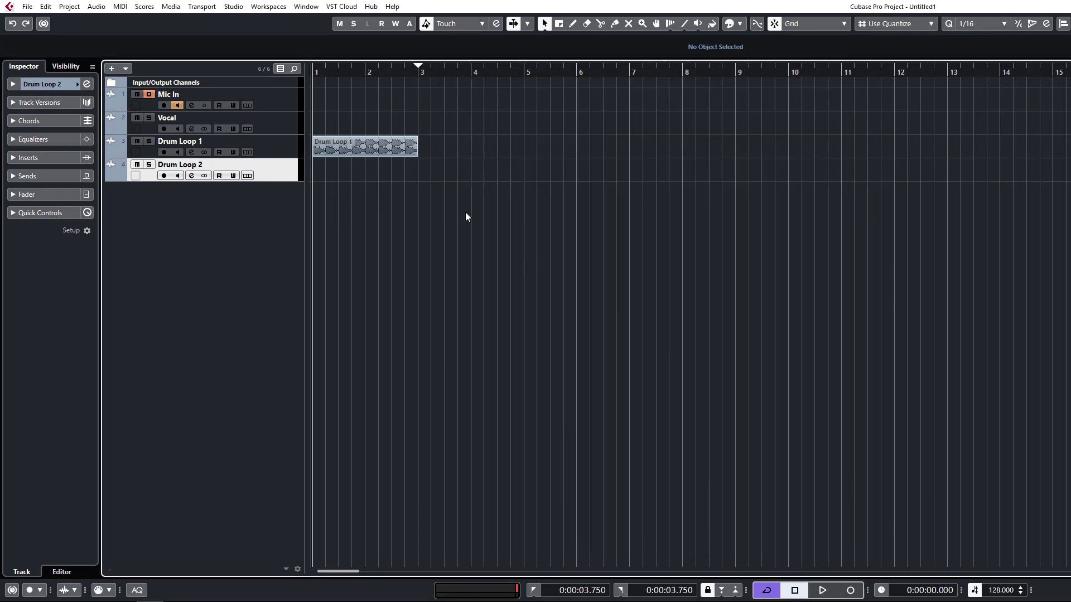
left_click(353, 142)
right_click(348, 143)
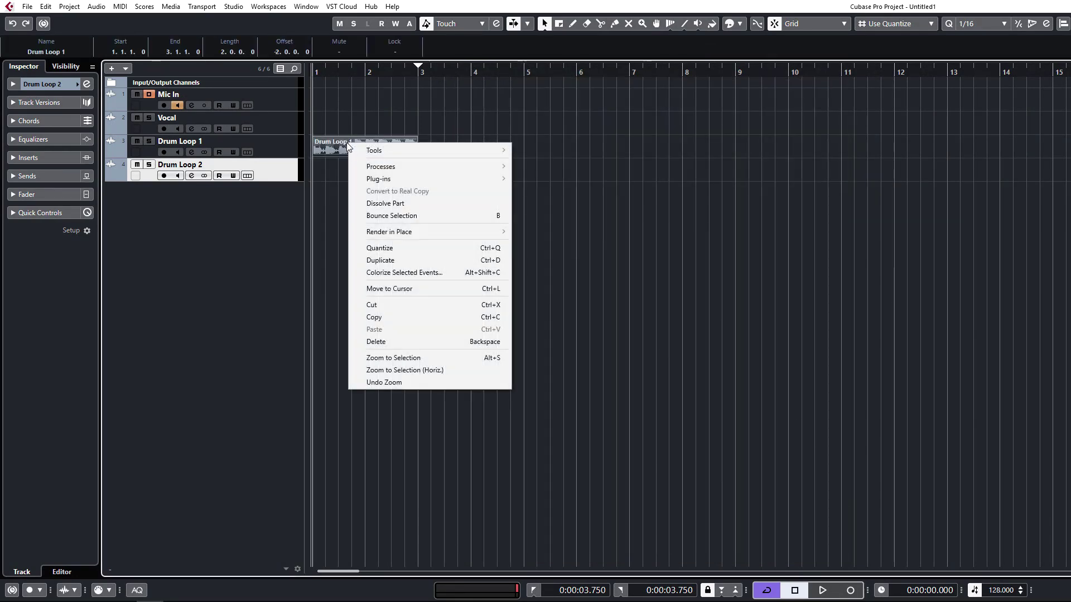
left_click(300, 146)
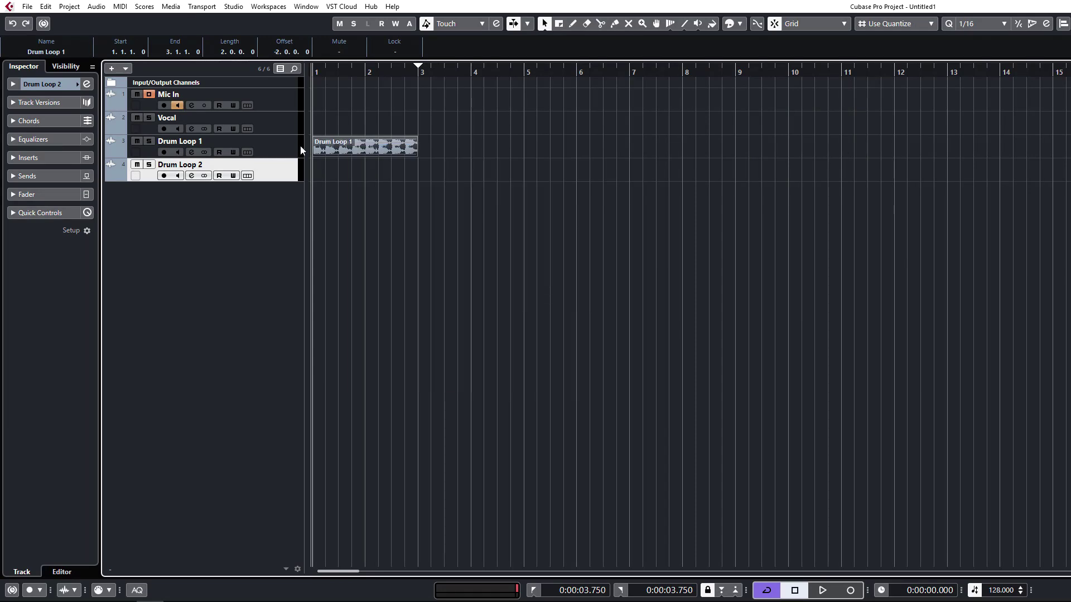
right_click(321, 145)
mouse_move(393, 156)
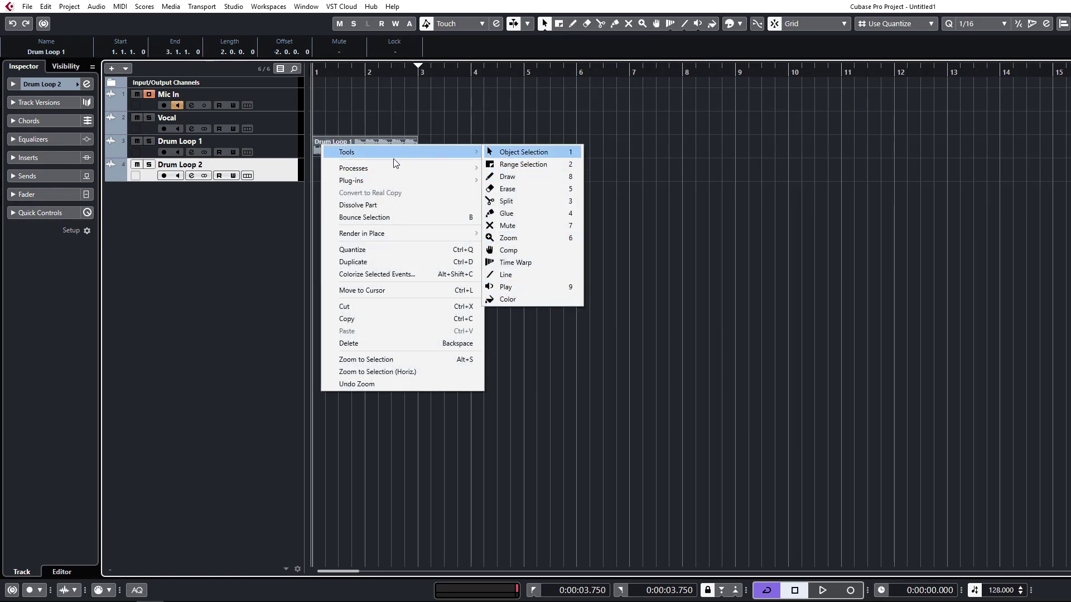
mouse_move(380, 181)
mouse_move(532, 181)
mouse_move(601, 184)
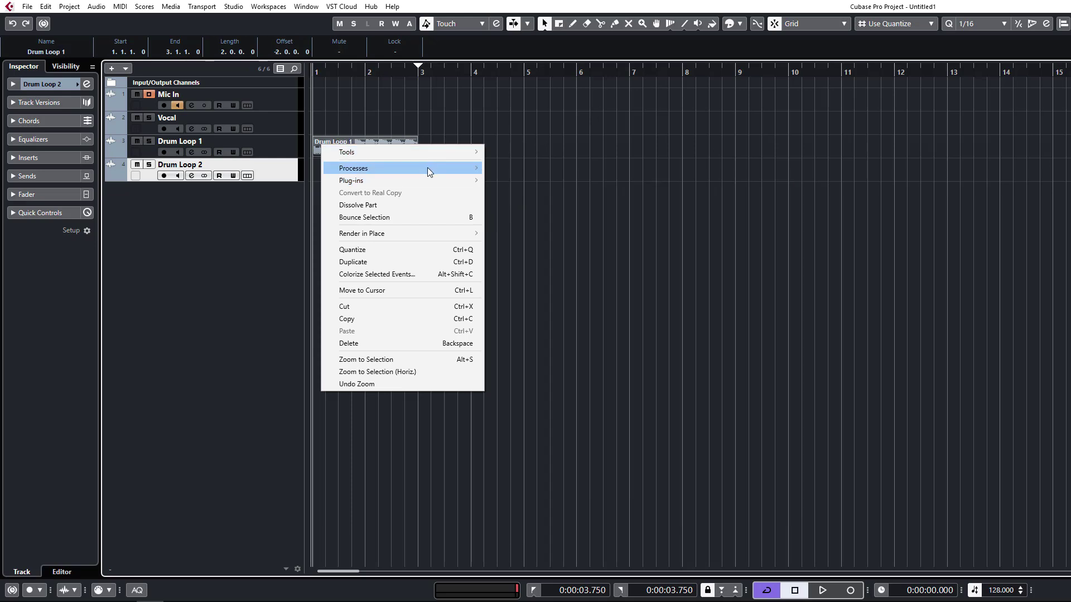
mouse_move(427, 170)
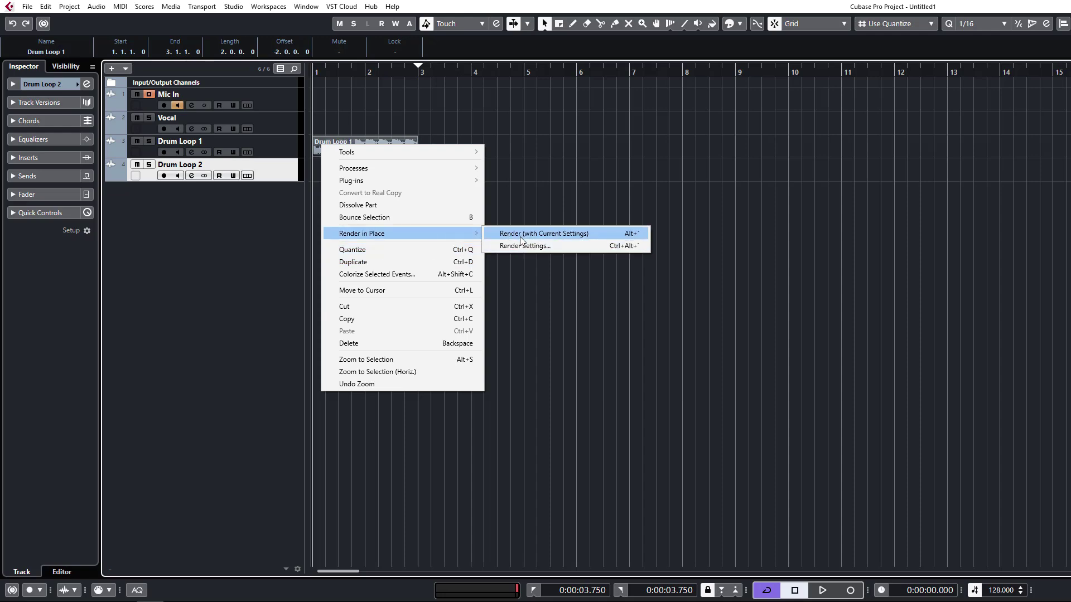
left_click(568, 275)
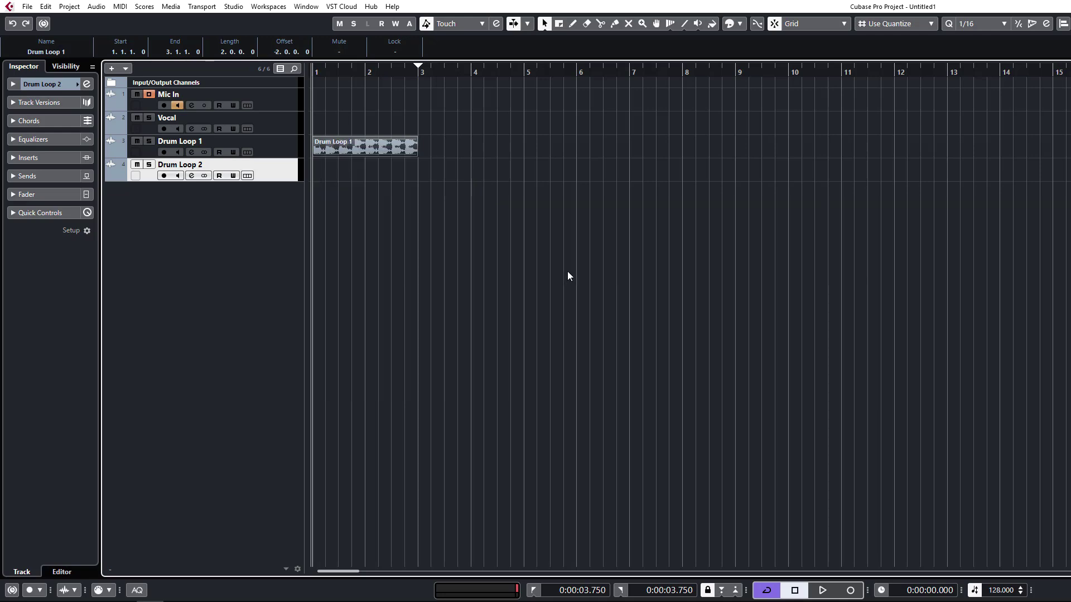
Step: Add a MIDI track named midi
right_click(282, 174)
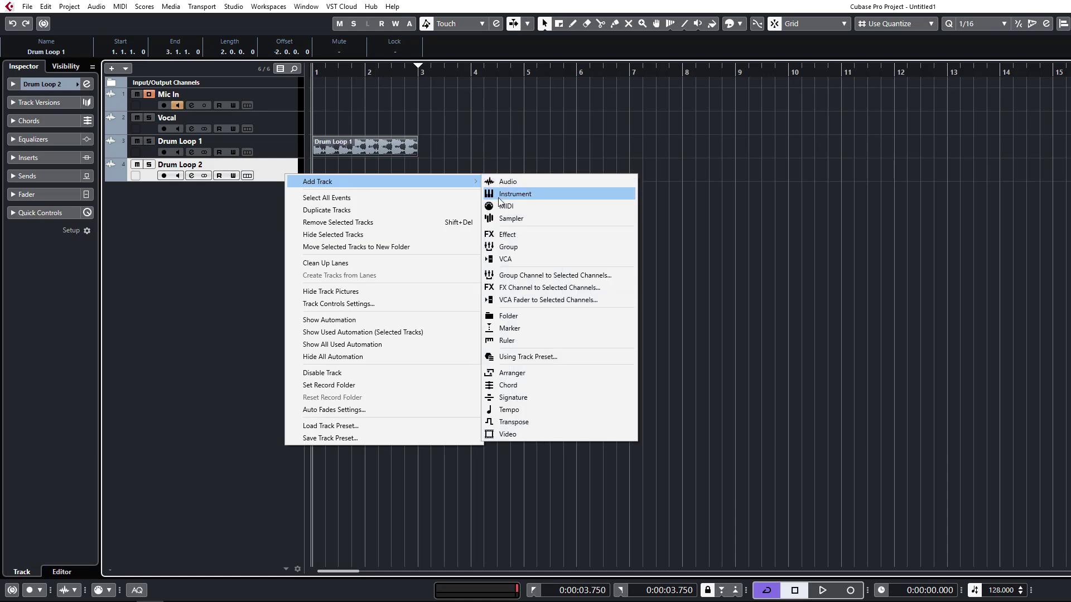
left_click(502, 206)
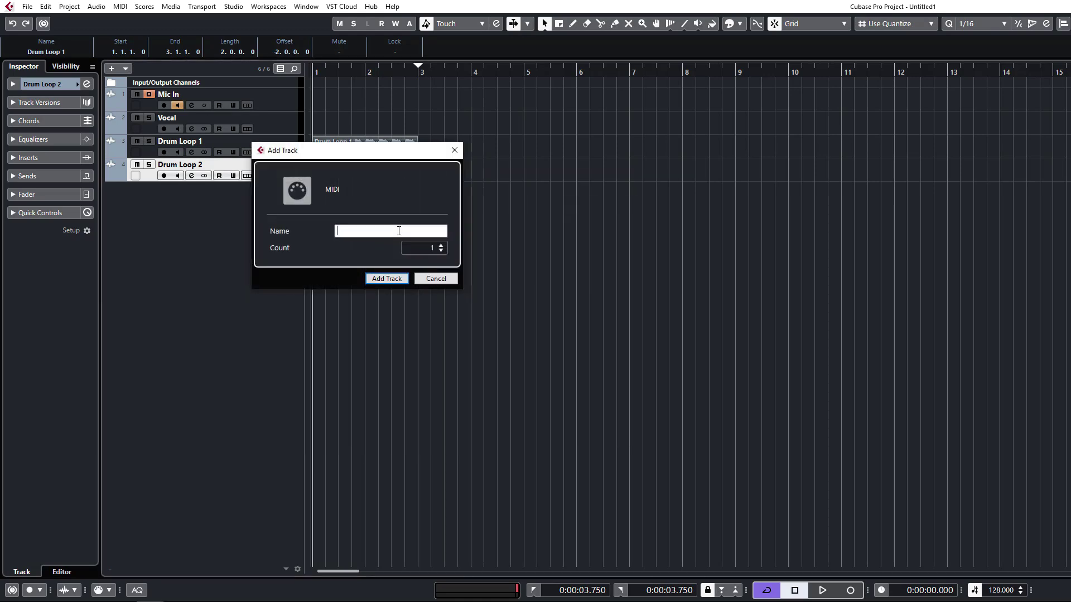
type("midi")
key("Return")
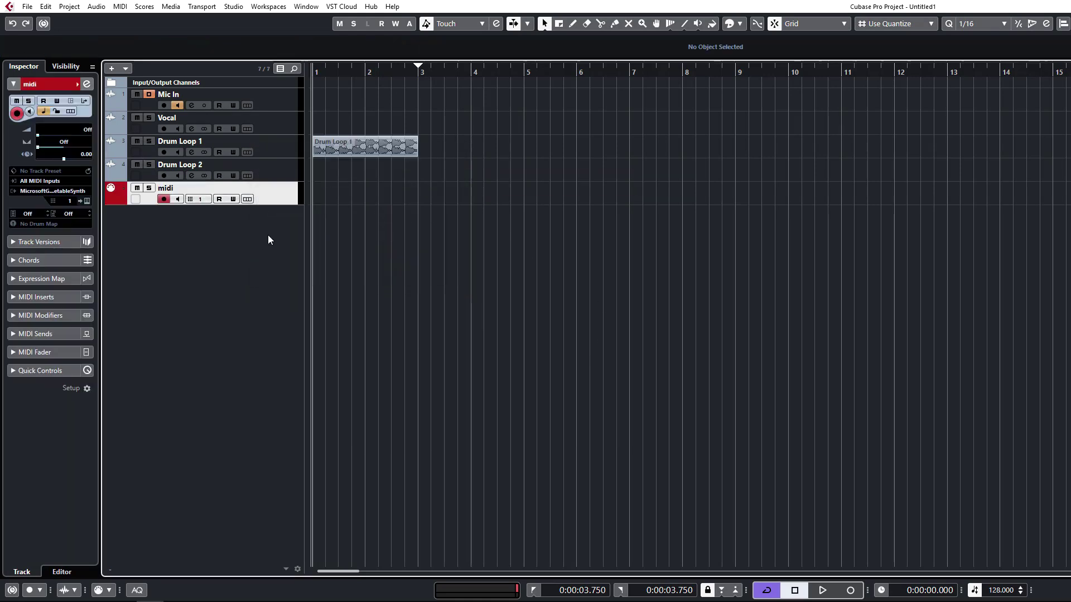
Step: Draw a MIDI part on the midi track from bar 1 to bar 3
mouse_move(324, 189)
left_mouse_down()
mouse_move(437, 189)
mouse_move(418, 202)
left_mouse_up()
right_click(356, 195)
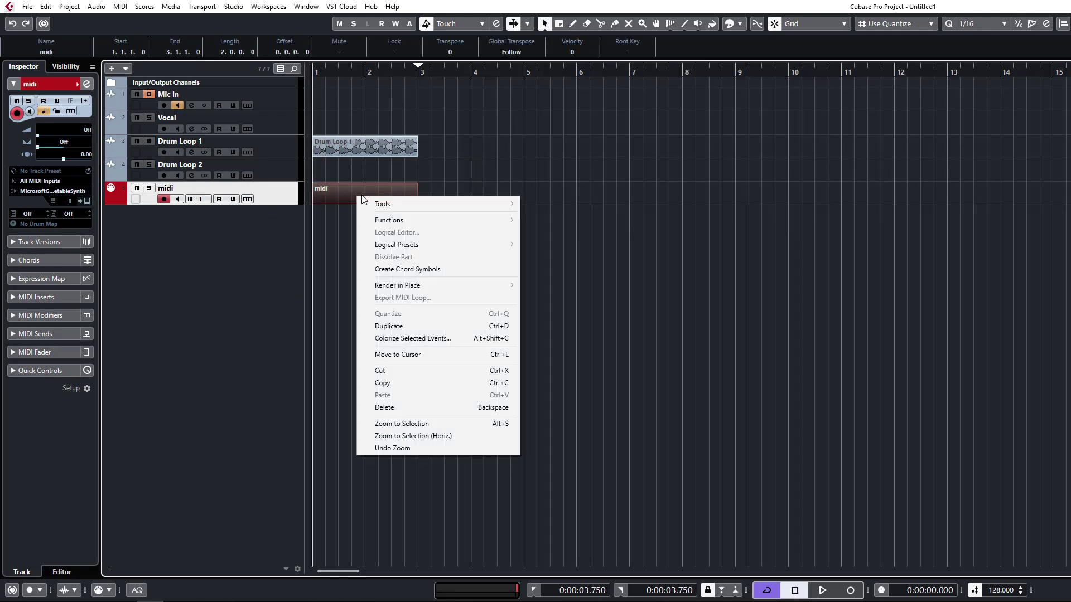
mouse_move(406, 247)
mouse_move(416, 217)
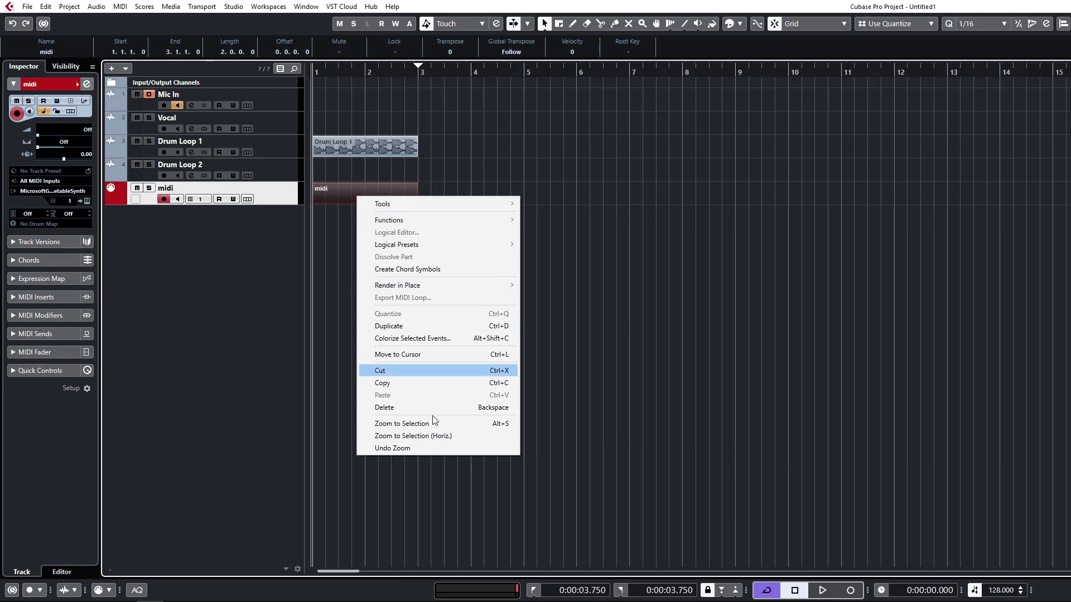
left_click(201, 311)
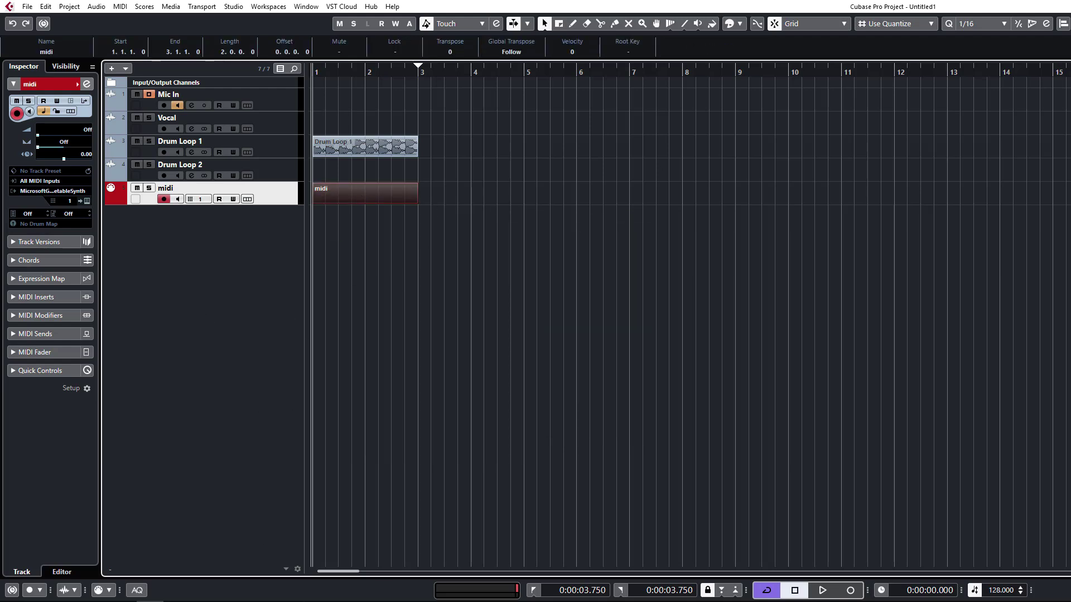
left_click(27, 7)
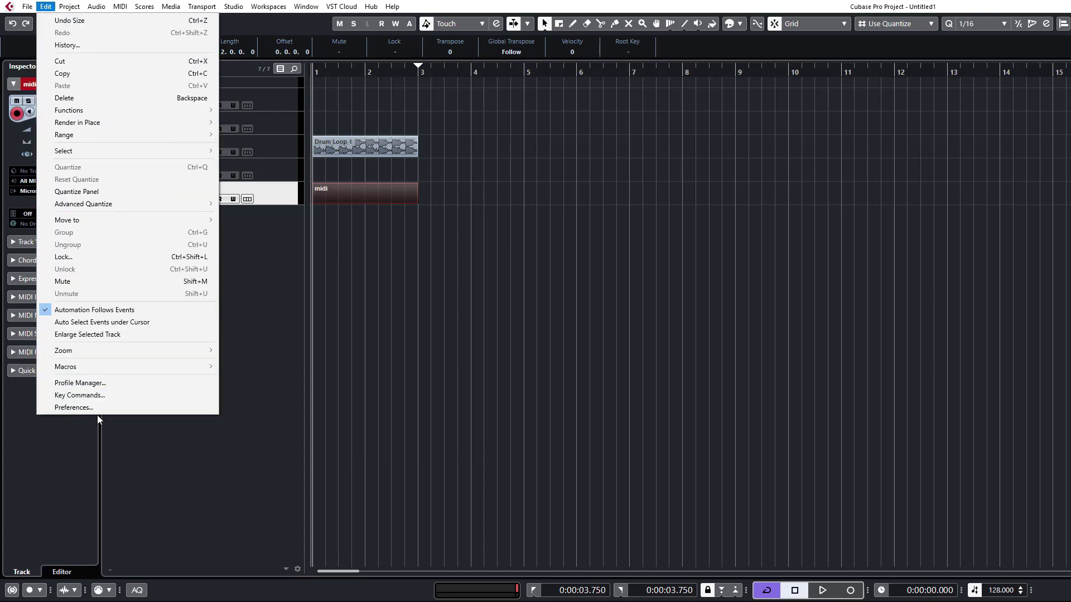
Step: Browse the Event Display preferences down to the Tracks page and apply
left_click(97, 408)
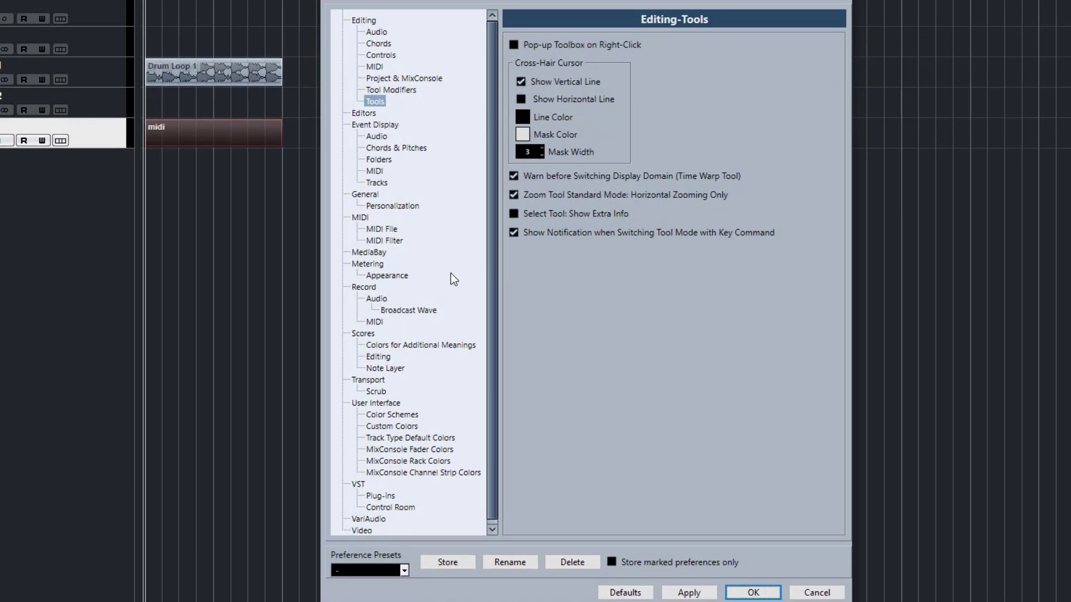
left_click(366, 123)
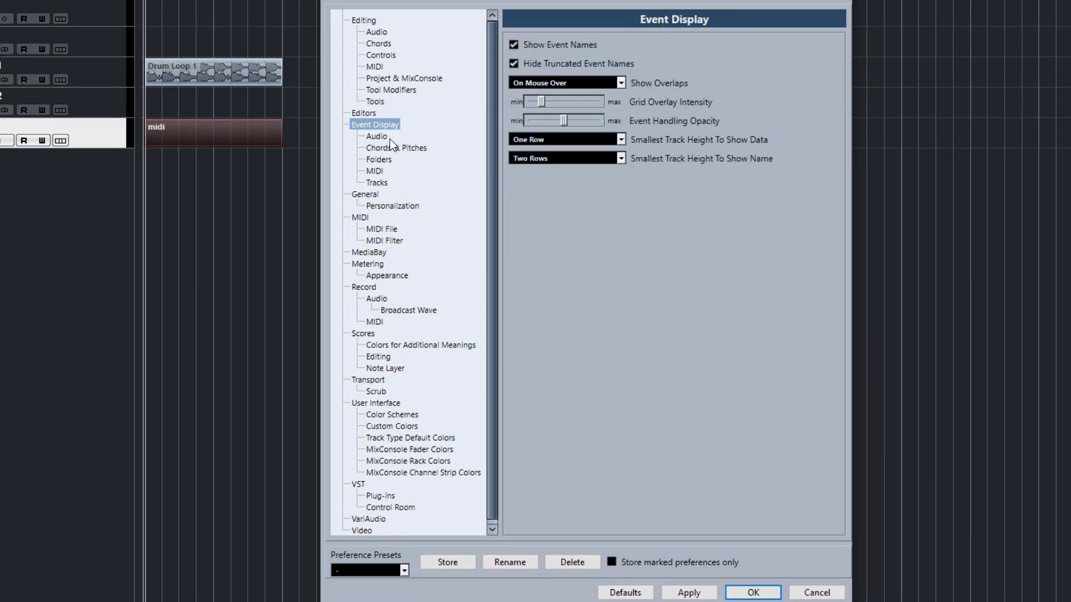
left_click(377, 147)
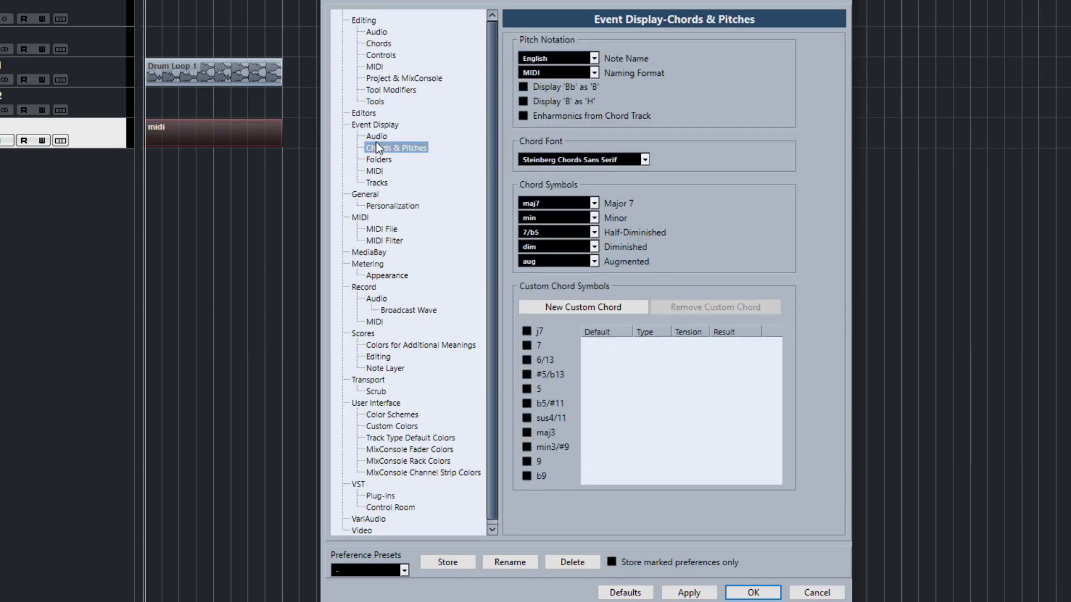
left_click(380, 159)
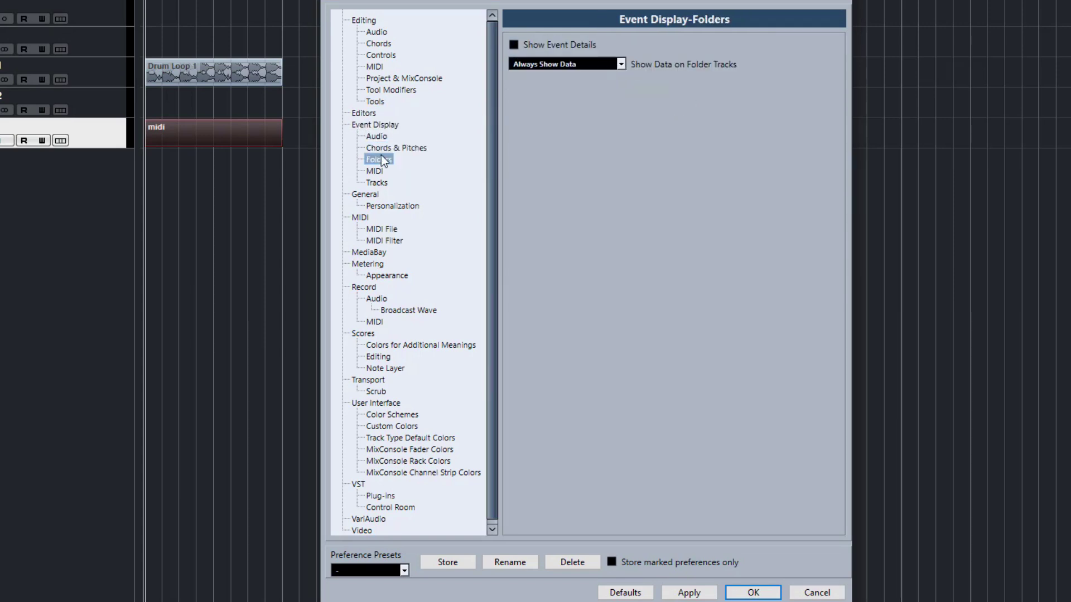
key("Down")
key("Down")
scroll(619, 103, "down", 1)
left_click(538, 63)
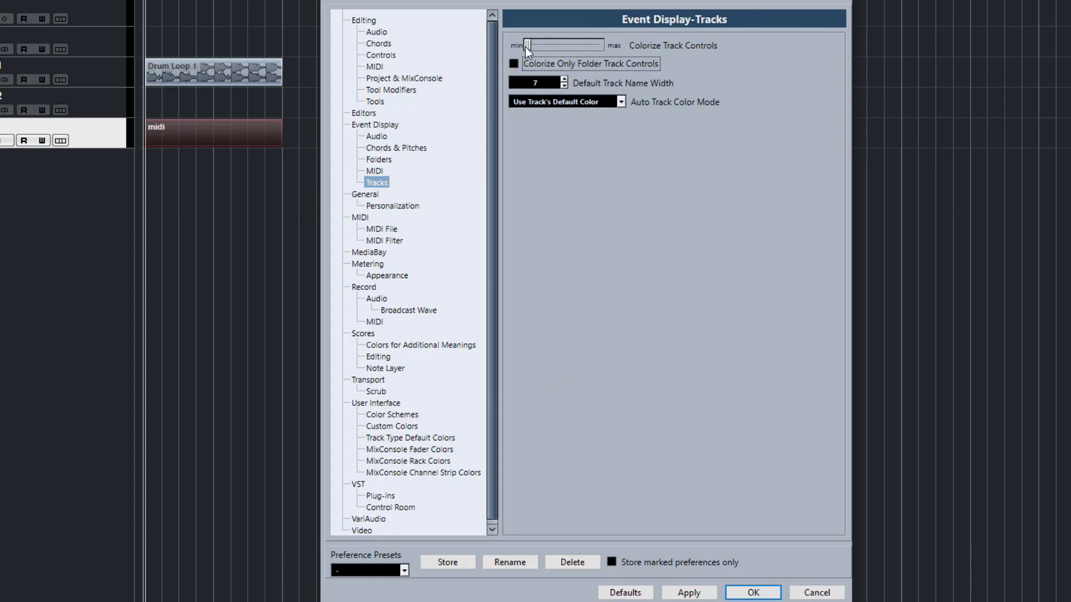
left_click(688, 593)
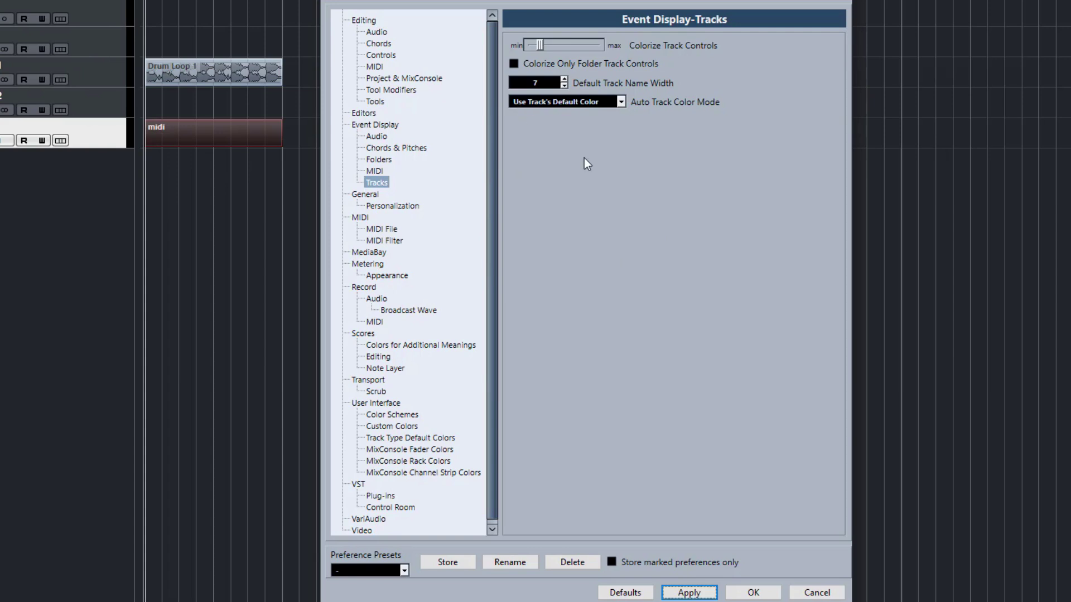
Step: Set Auto Track Color Mode to Use Previous Track Color +1, then show the Colorize palette
left_click(621, 103)
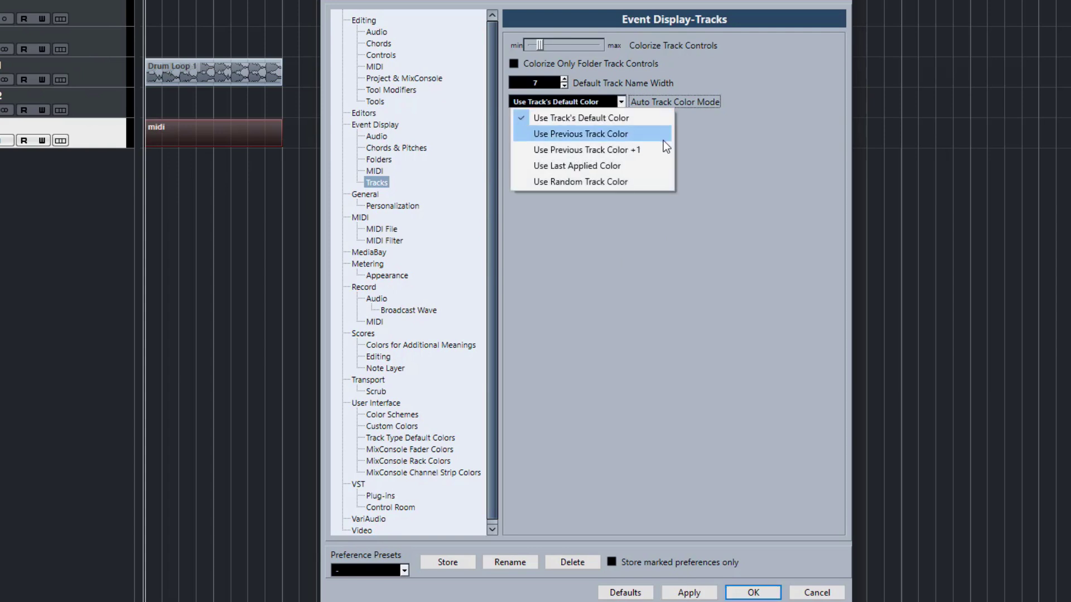
left_click(571, 150)
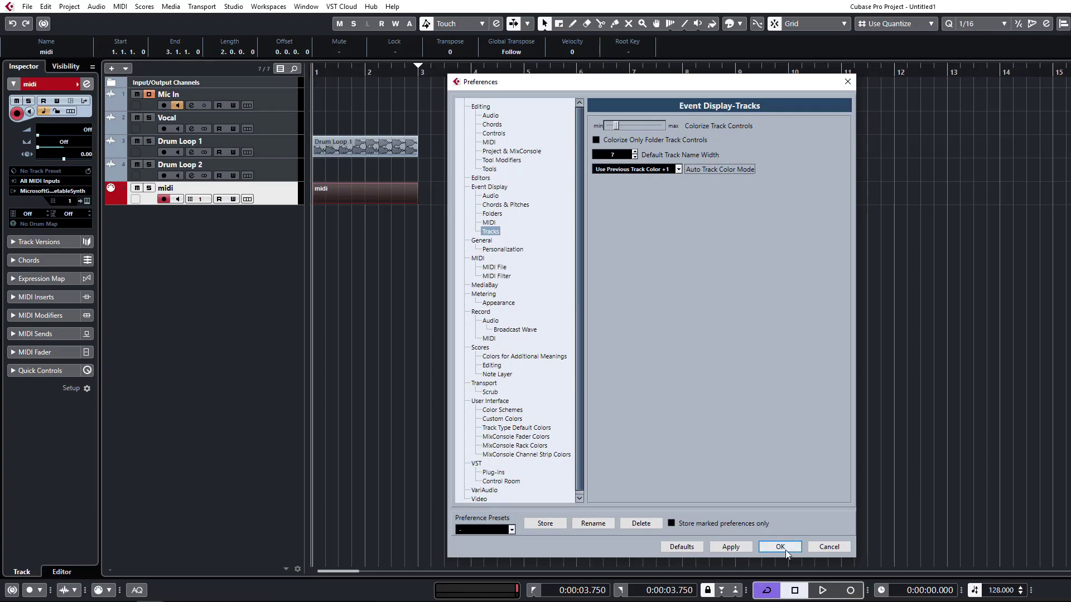
left_click(817, 592)
left_click(419, 343)
key("ctrl+shift+c")
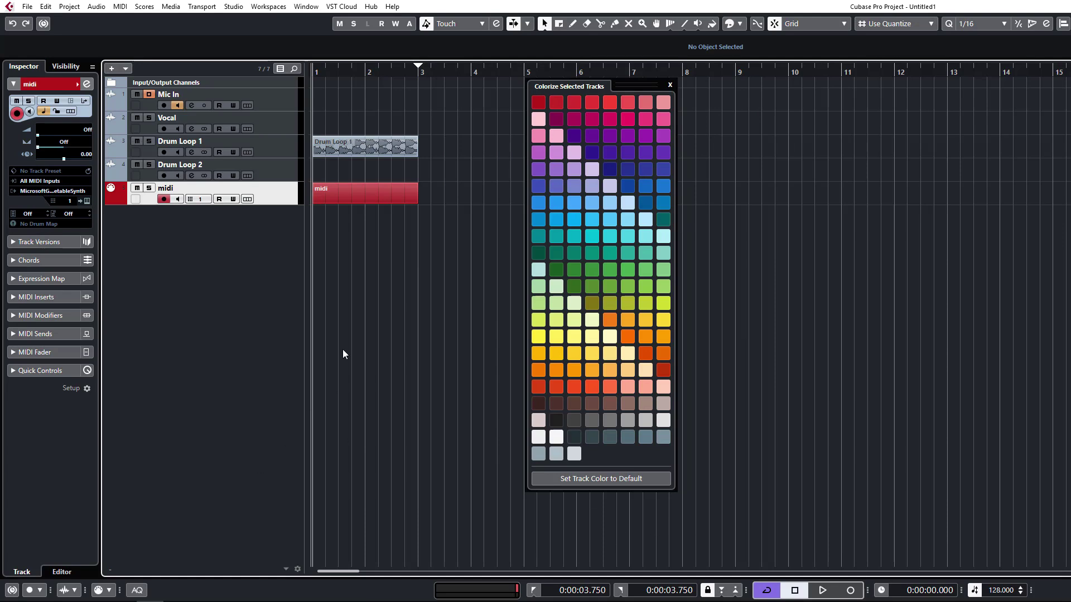
Step: Add a new audio track, Audio 01, below the midi track
left_click(669, 86)
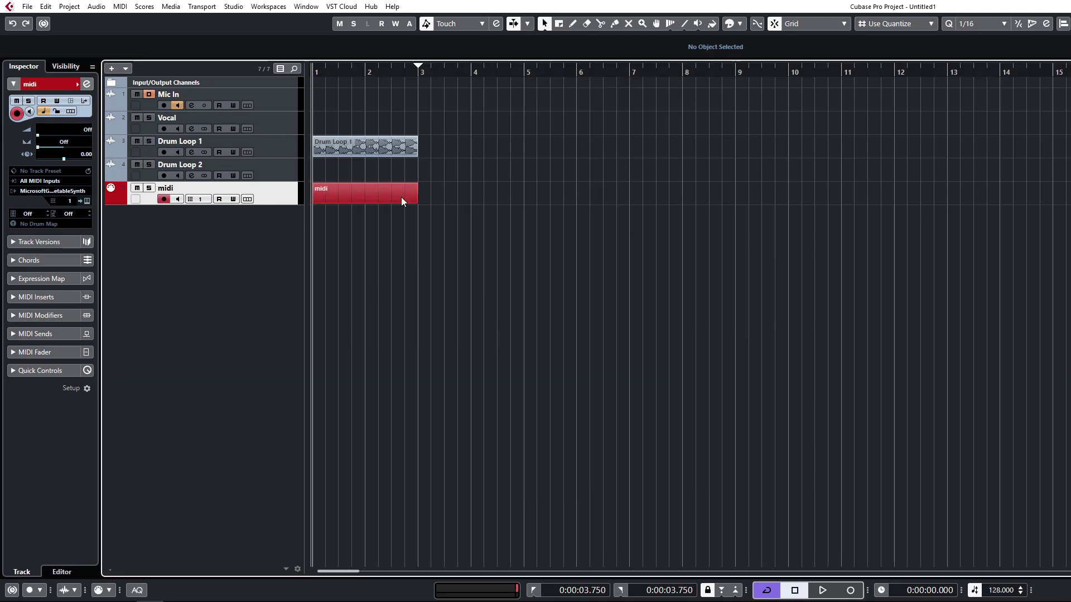
right_click(286, 190)
mouse_move(357, 197)
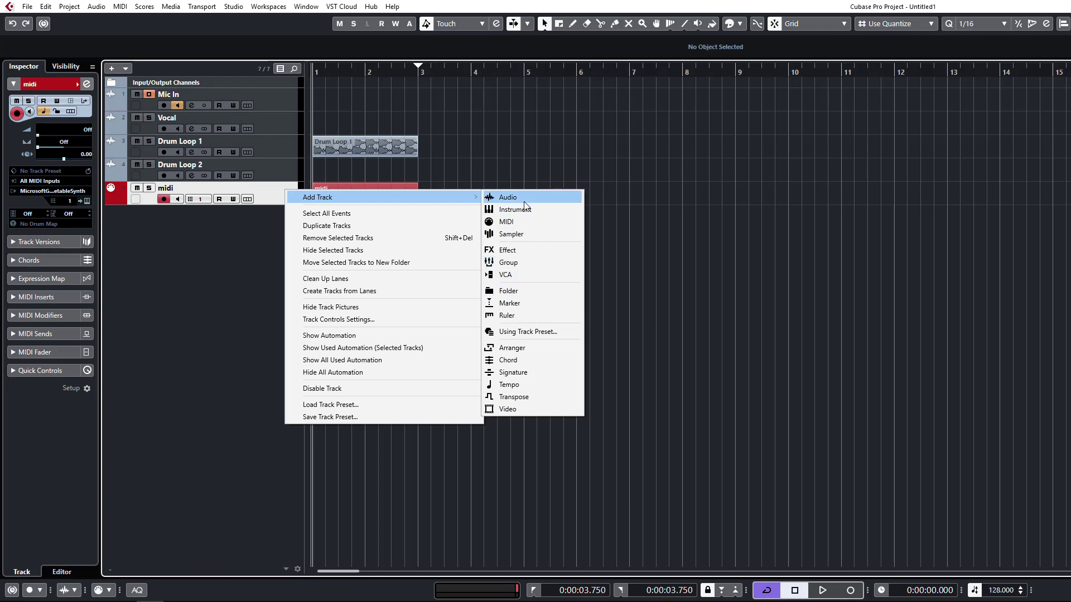
left_click(508, 197)
left_click(393, 329)
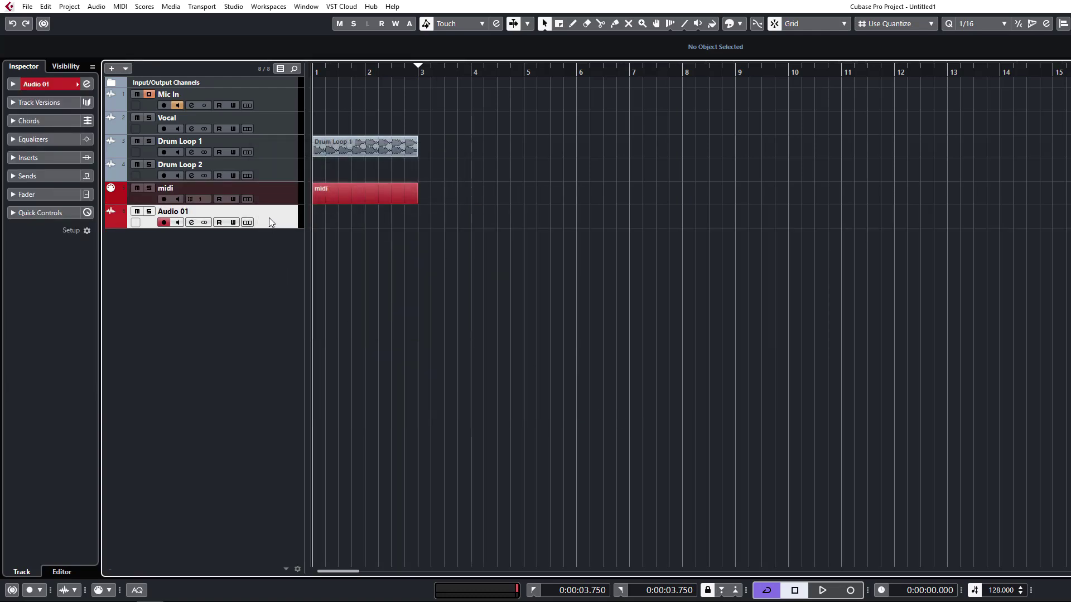
key("F2")
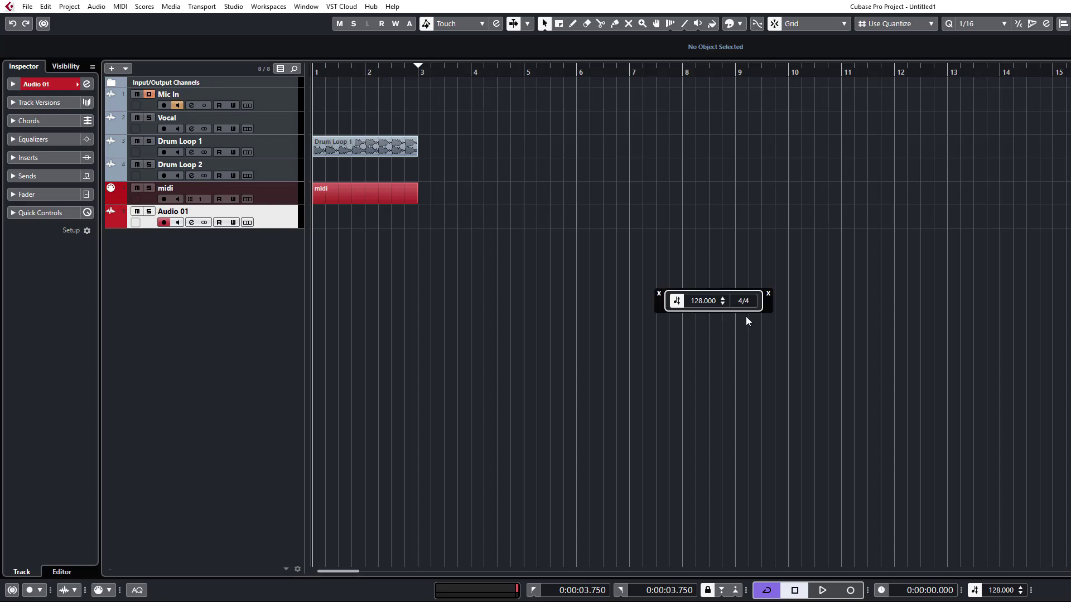
left_click(768, 292)
Step: Colour the Audio 01 track dark teal from the colour palette
key("alt+c")
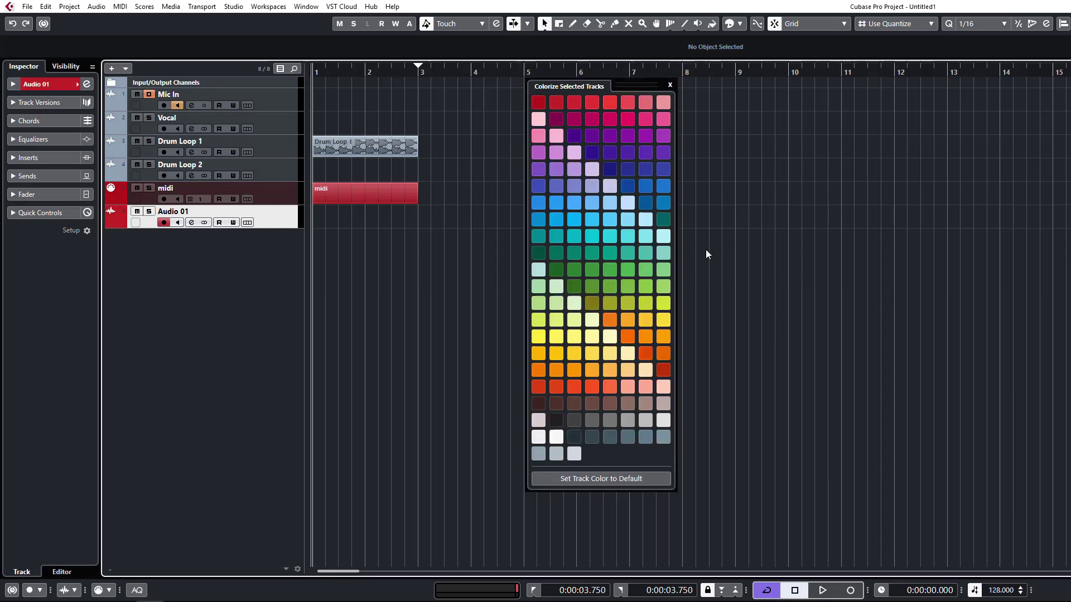
left_click(659, 223)
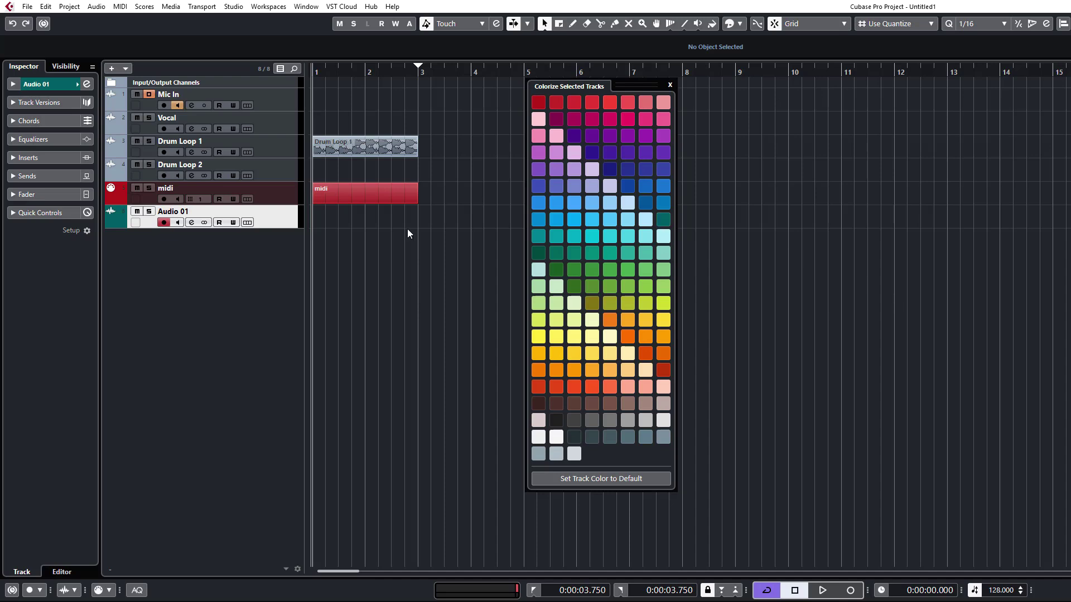
right_click(277, 215)
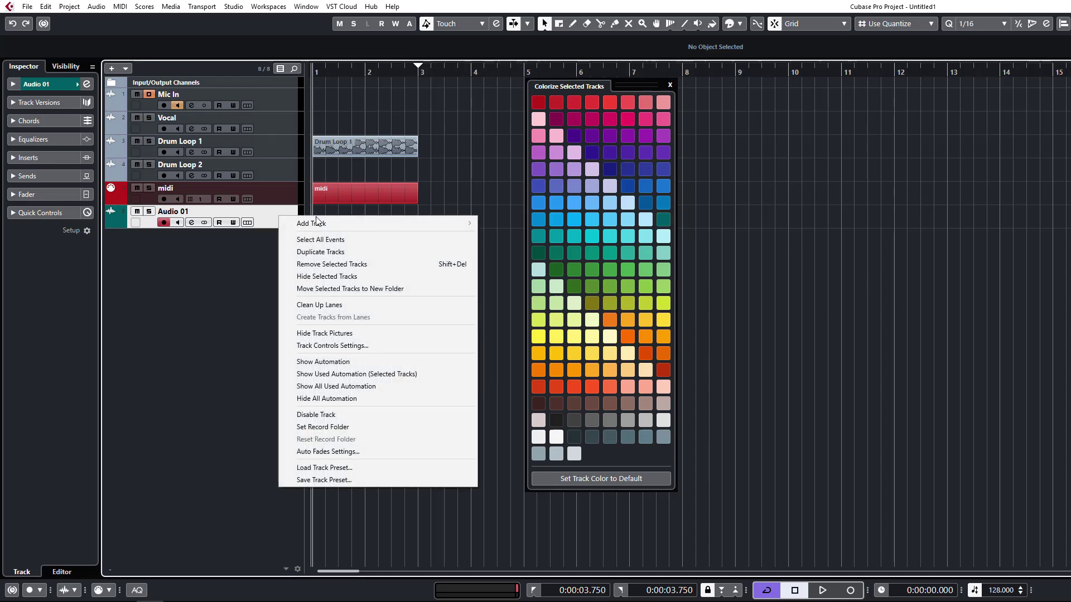
Step: Add eight more audio tracks, Audio 02 to Audio 09, in stepped teal shades
mouse_move(319, 223)
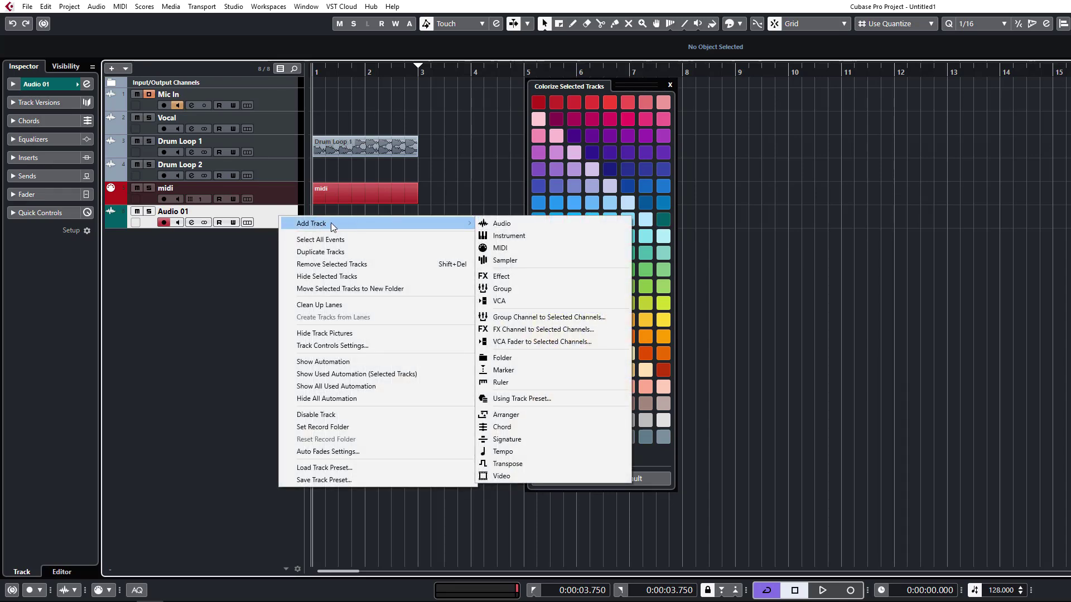
left_click(498, 225)
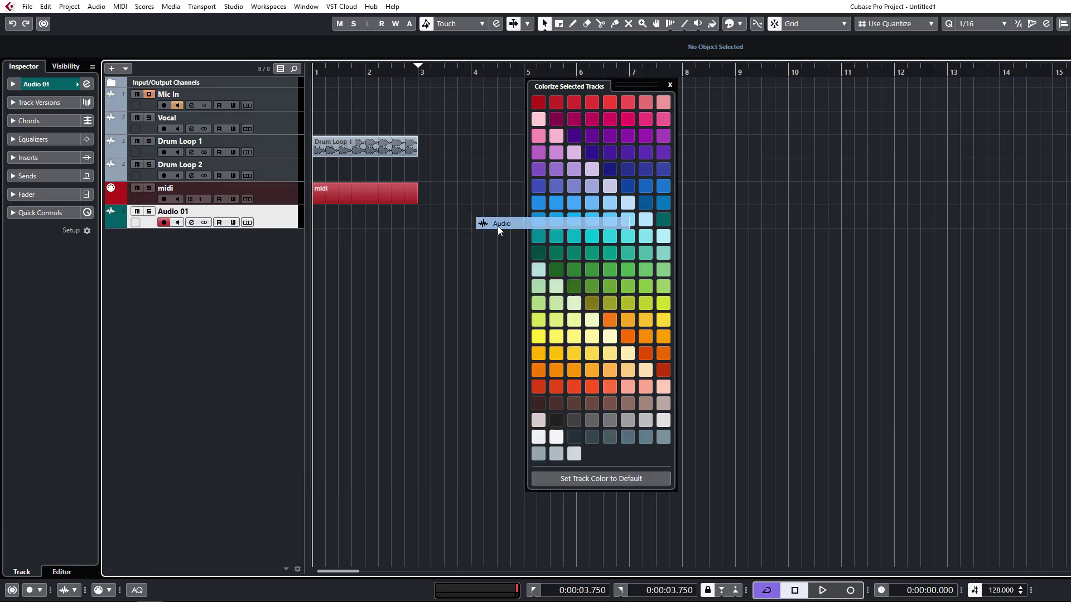
left_click(442, 296)
left_click(442, 296)
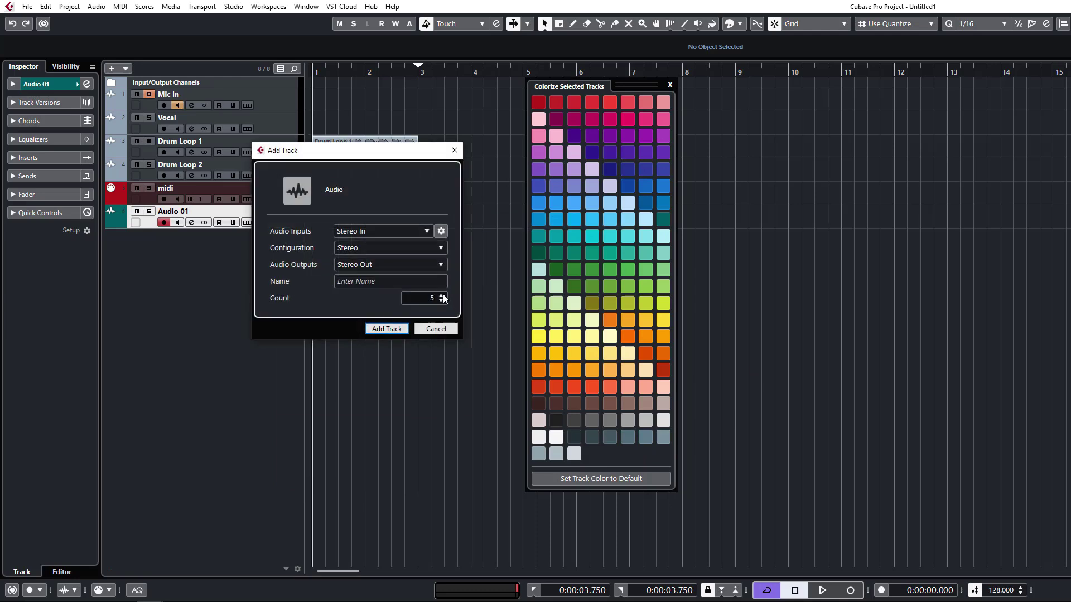
left_click(442, 295)
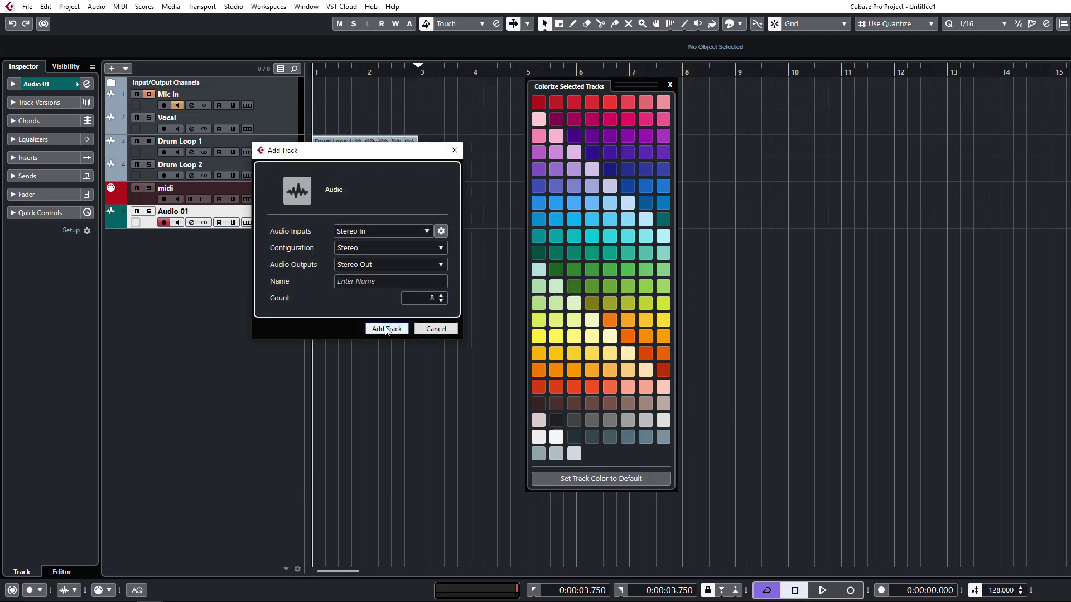
left_click(387, 329)
Step: Select the tracks Audio 01 through Audio 09
left_click(245, 212)
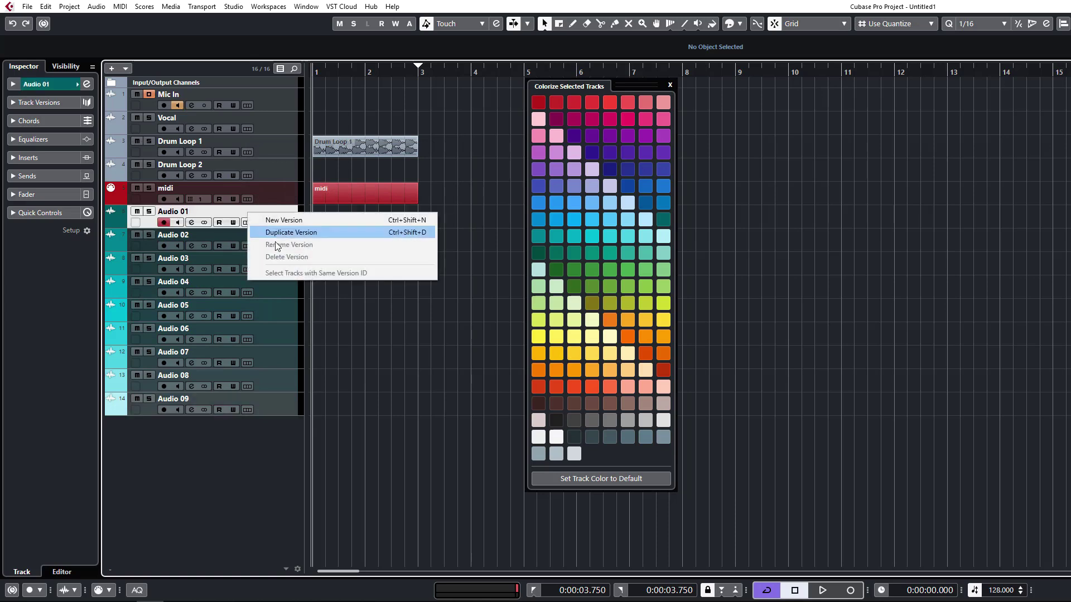
left_click(277, 412)
left_click(273, 222, "shift")
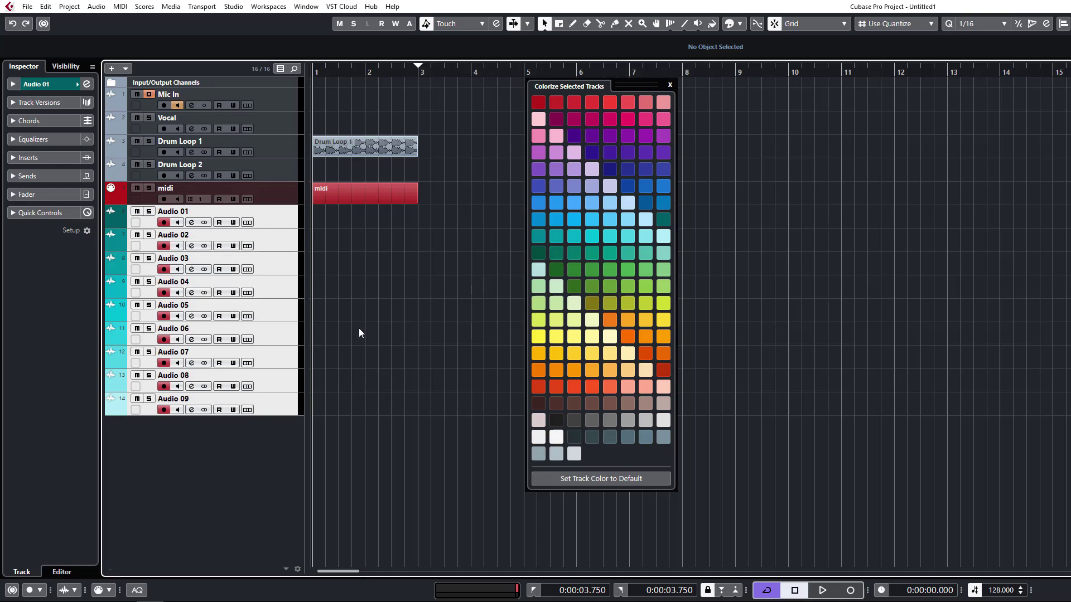
left_click(286, 234)
left_click(276, 223)
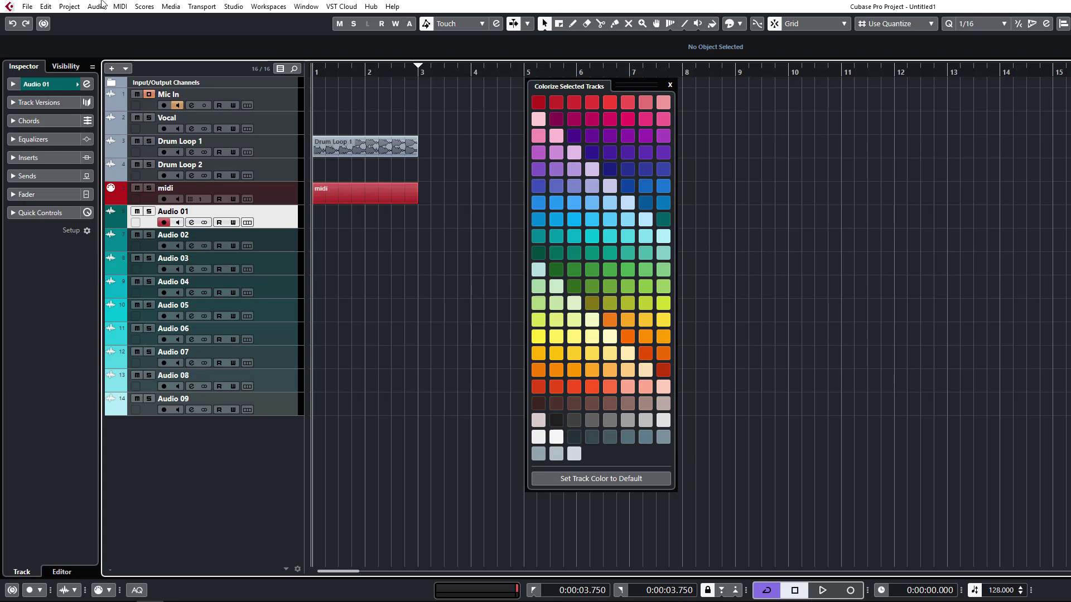
left_click(281, 404)
left_click(265, 220, "shift")
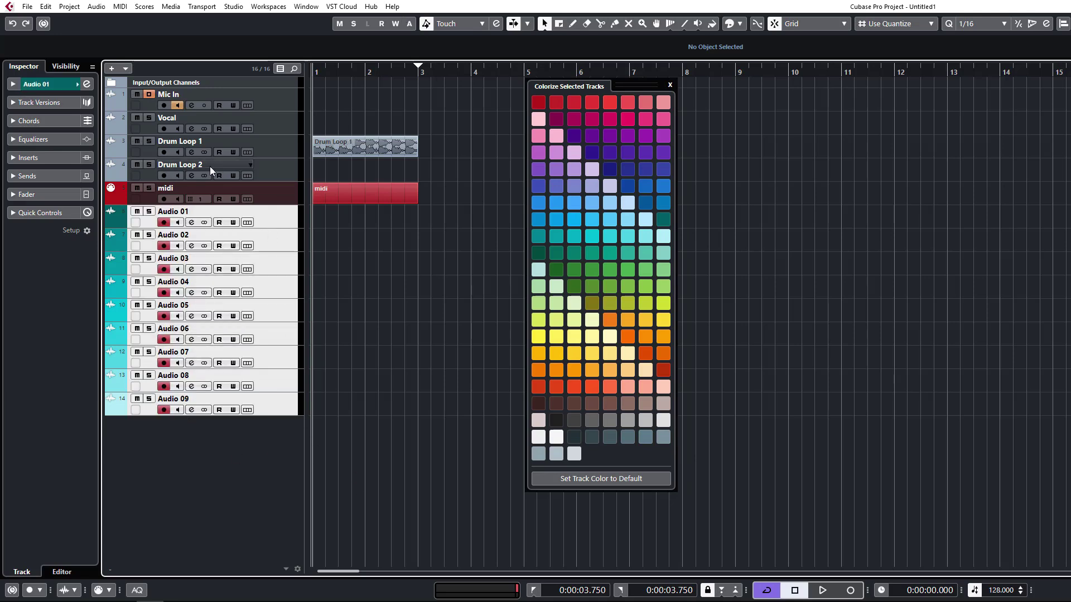
left_click(46, 6)
Step: Set MediaBay's Maximum Items in Results List to 100000
left_click(89, 407)
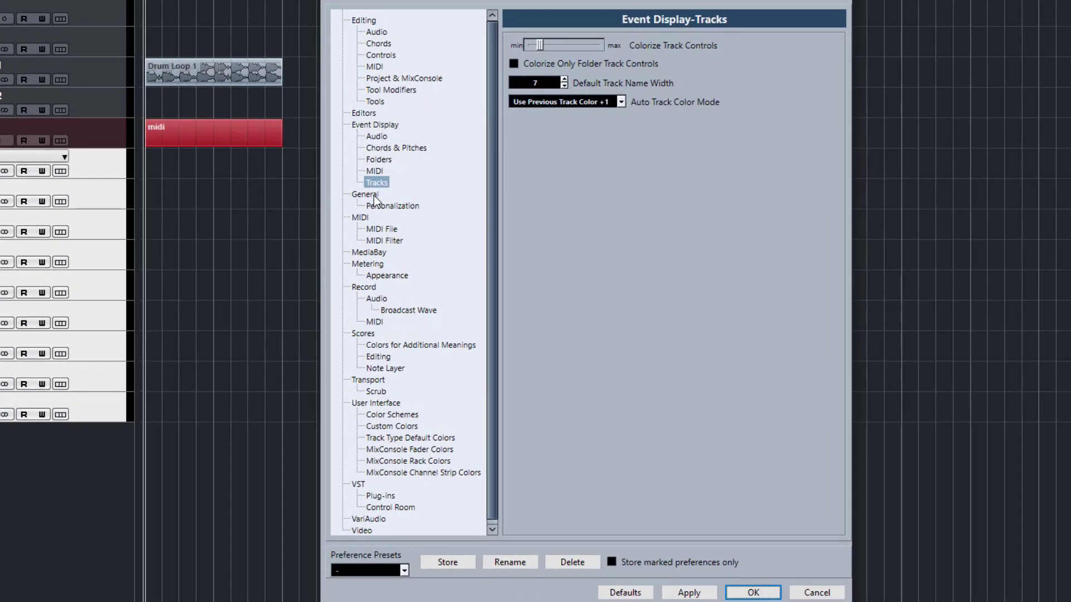
left_click(372, 253)
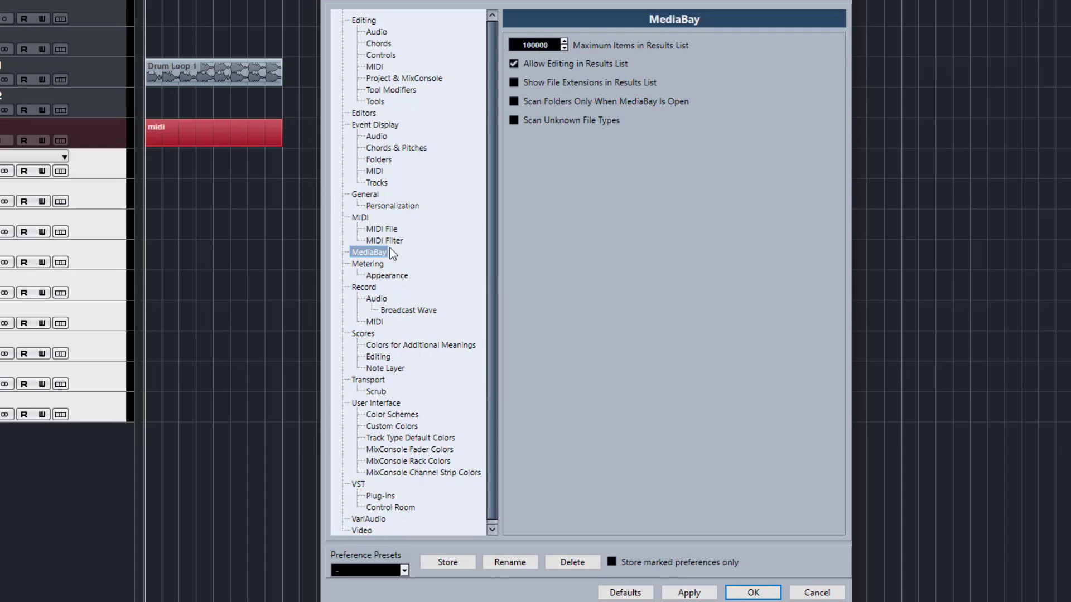
left_click(400, 346)
key("Up")
key("Up")
key("Up")
key("Up")
key("Up")
key("Up")
key("Up")
key("Up")
key("Up")
key("Up")
key("Up")
key("Up")
key("Up")
key("Up")
key("Up")
key("Up")
key("Up")
key("Up")
key("Up")
key("Up")
key("Up")
key("Up")
key("Up")
key("Up")
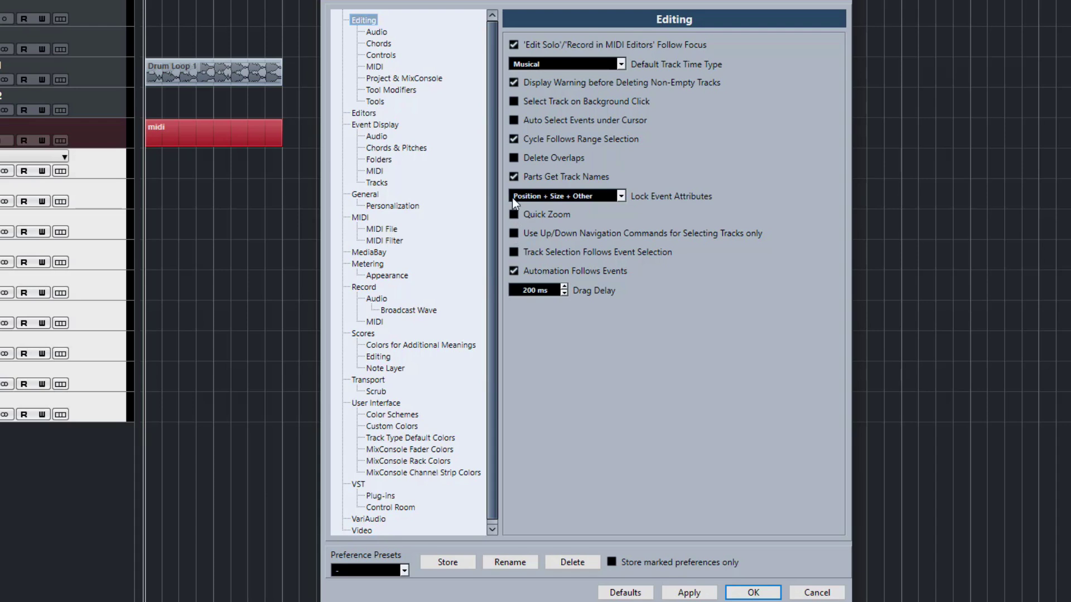
Step: Tick Cycle Follows Range Selection in the Editing preferences and apply it
left_click(514, 139)
left_click(688, 593)
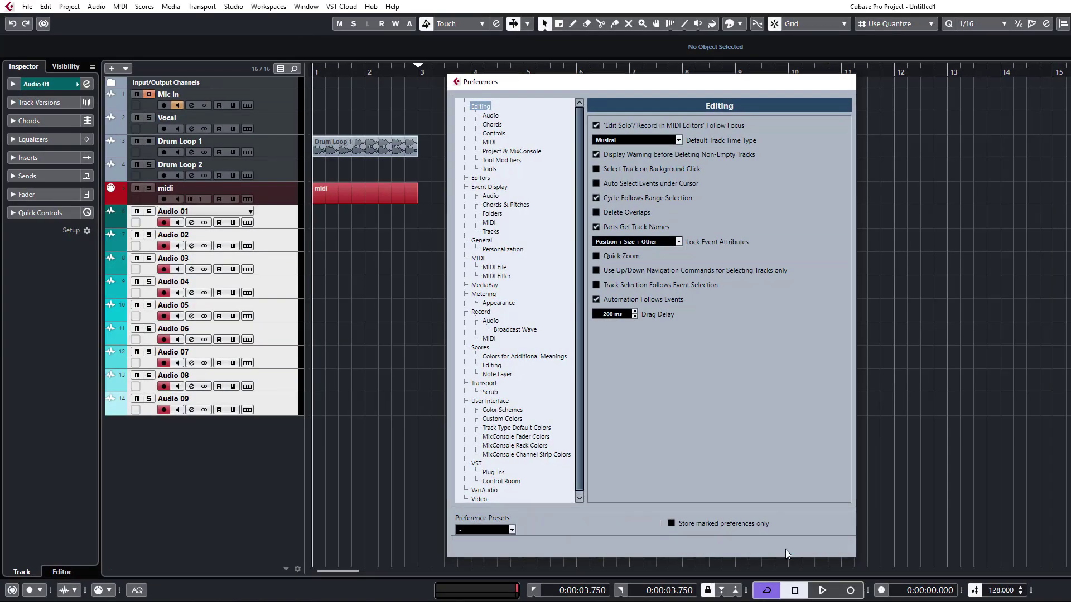
Step: Close Preferences and drag a cycle region in the ruler, ending it at bar 2
left_click(775, 556)
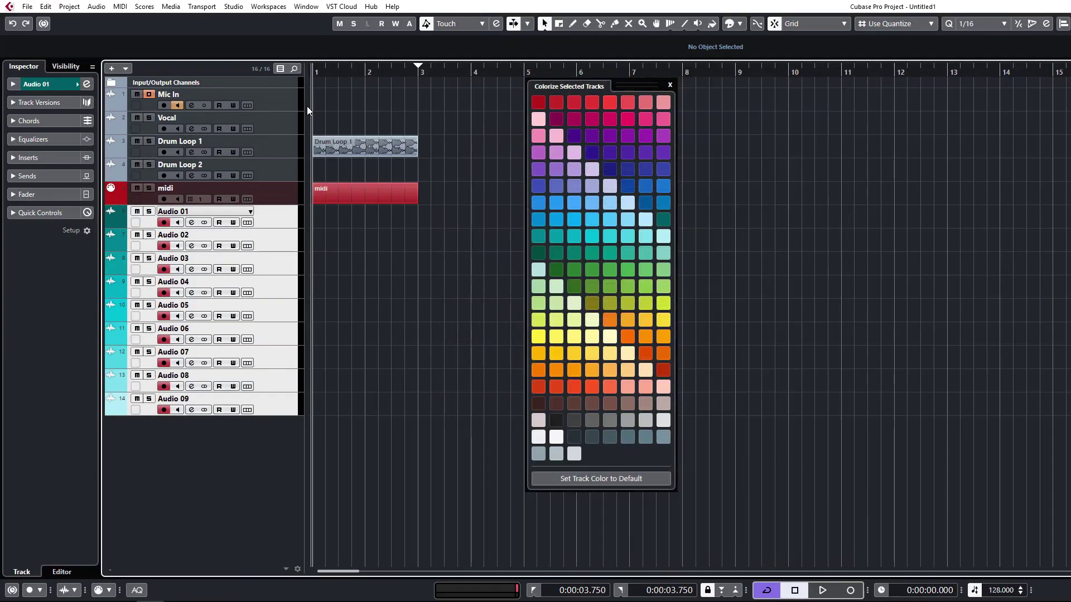
left_click_drag(315, 62, 337, 68)
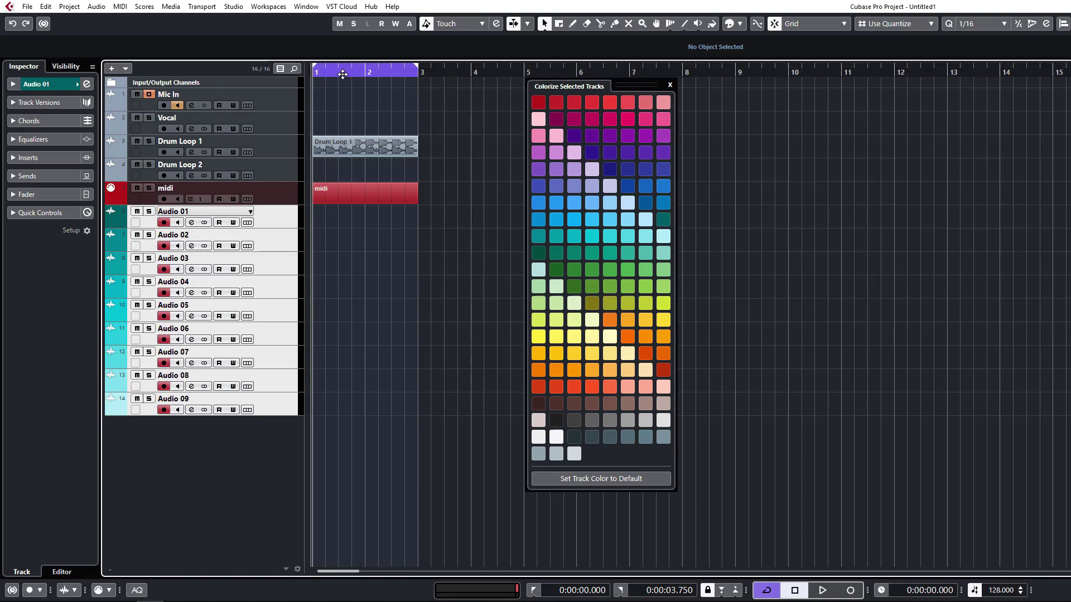
left_click_drag(335, 71, 357, 73)
left_click_drag(438, 71, 366, 88)
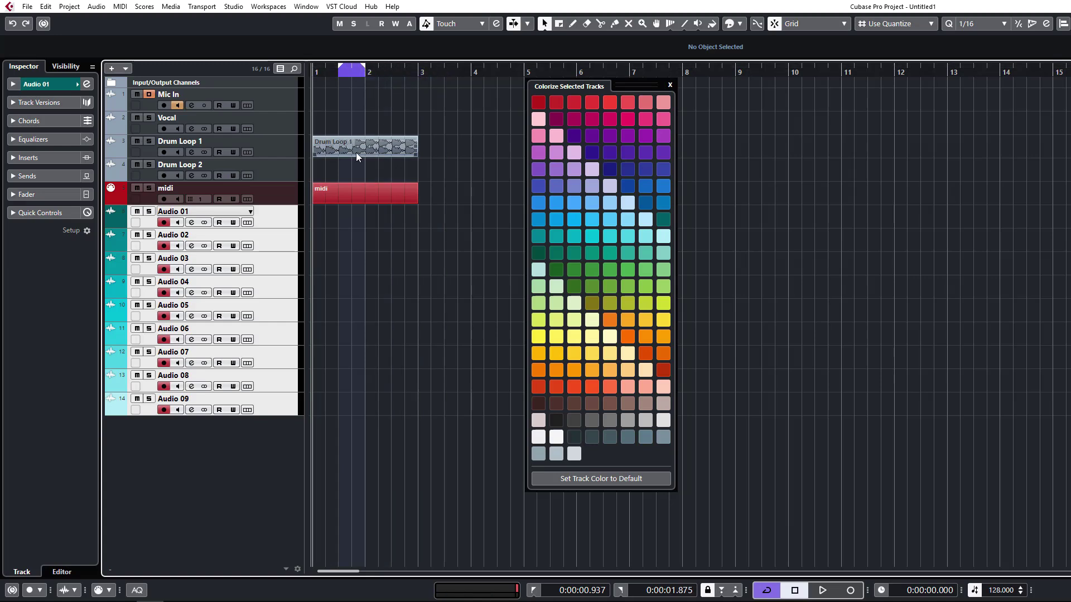
Step: Split Drum Loop 1 at bar 1.3 and bar 2 into three events
key("3")
left_click(338, 151, "alt")
left_click(365, 149, "alt")
left_click(351, 155)
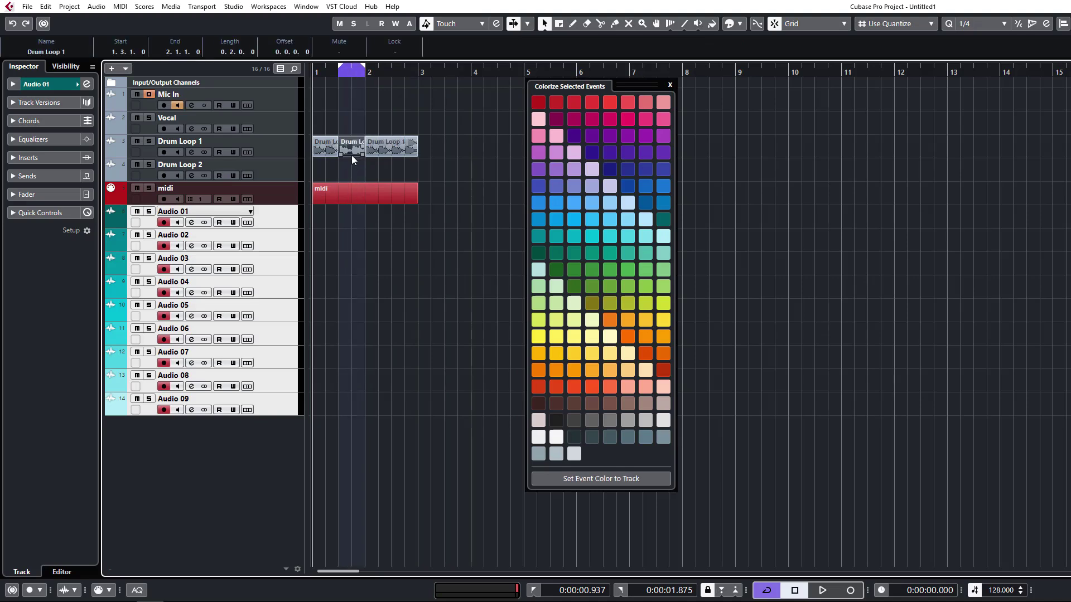
left_click(366, 101)
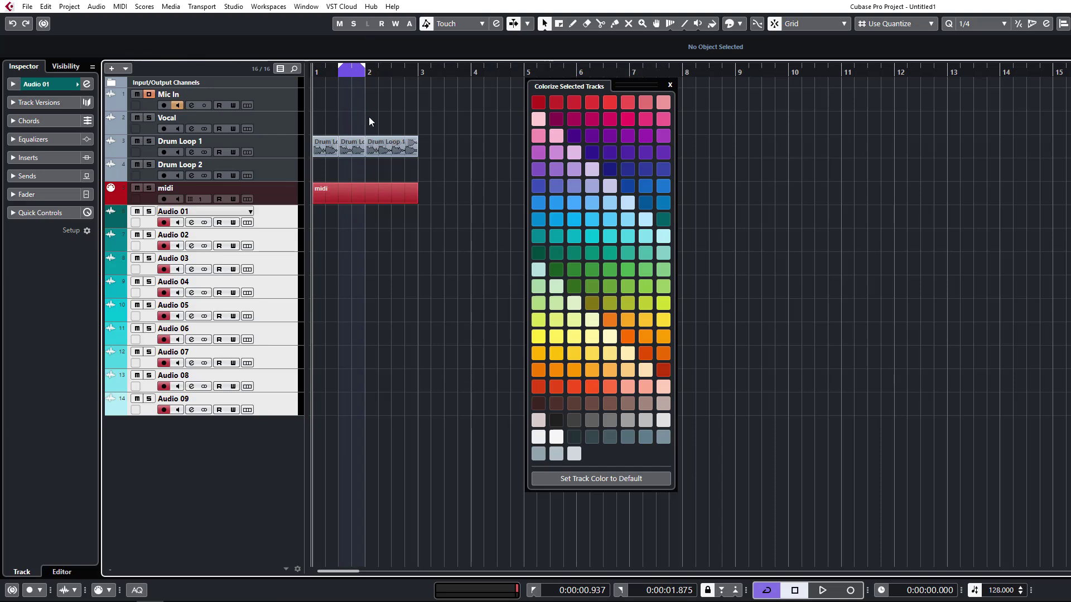
Step: Loop quarter-note range selections in Drum Loop 1 during playback
key("h")
key("h")
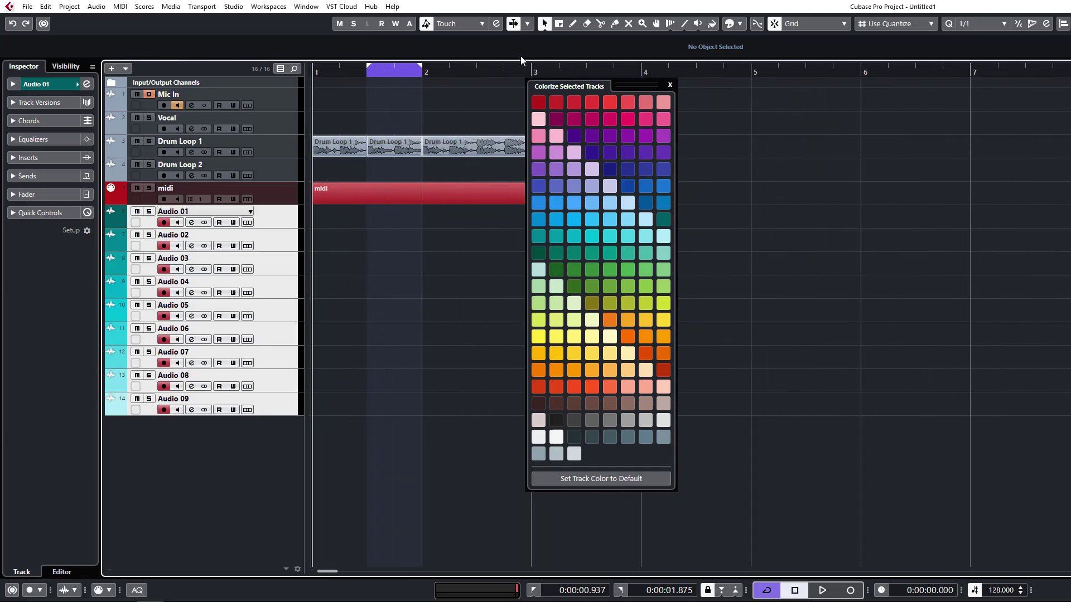
left_click(555, 26)
key("4")
left_click_drag(448, 149, 474, 150)
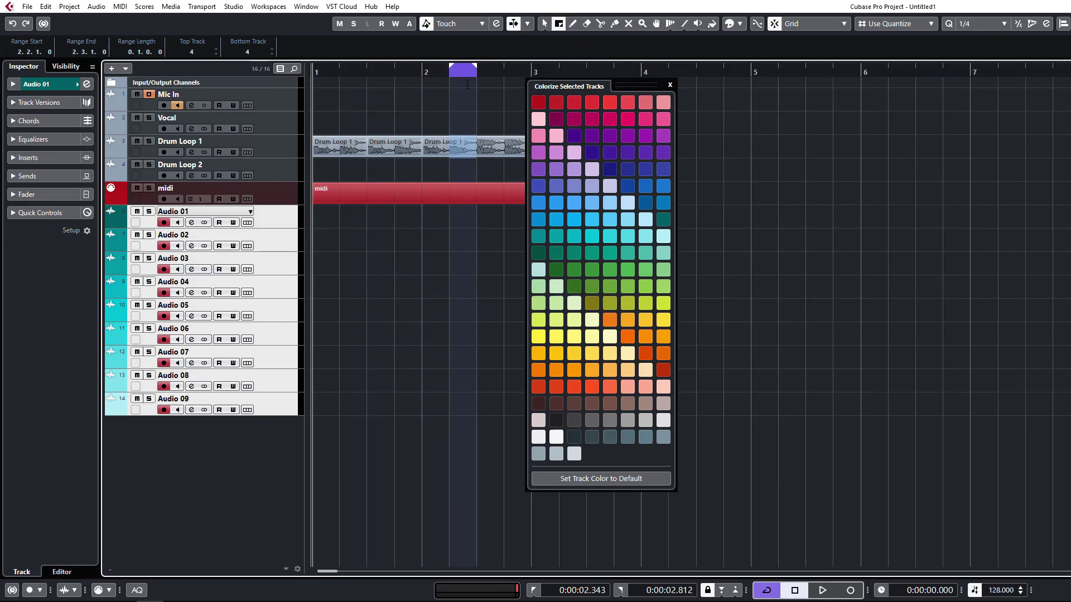
left_click_drag(341, 150, 367, 150)
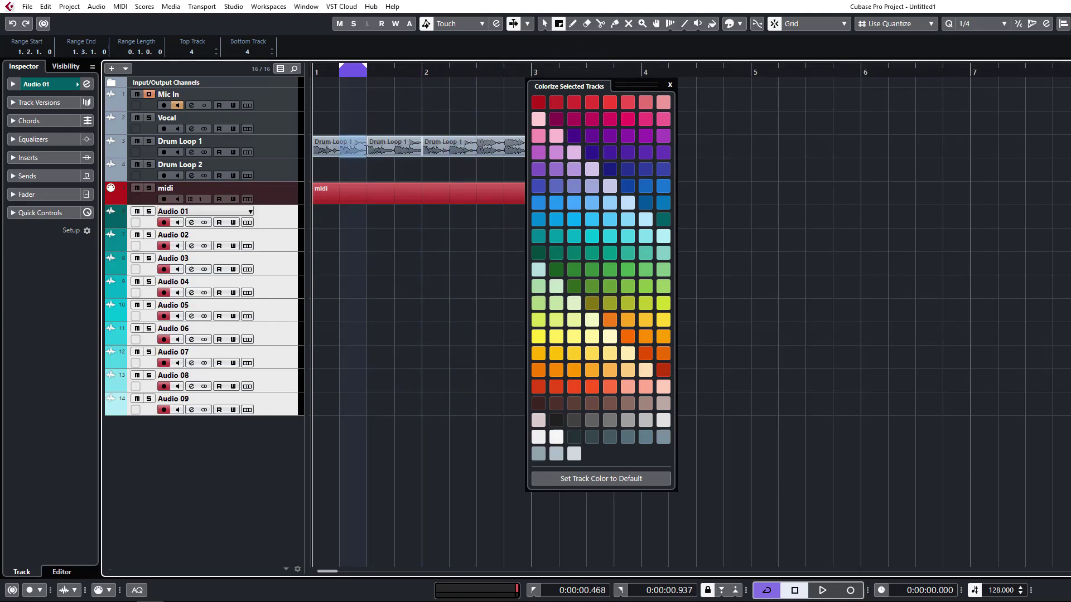
key("space")
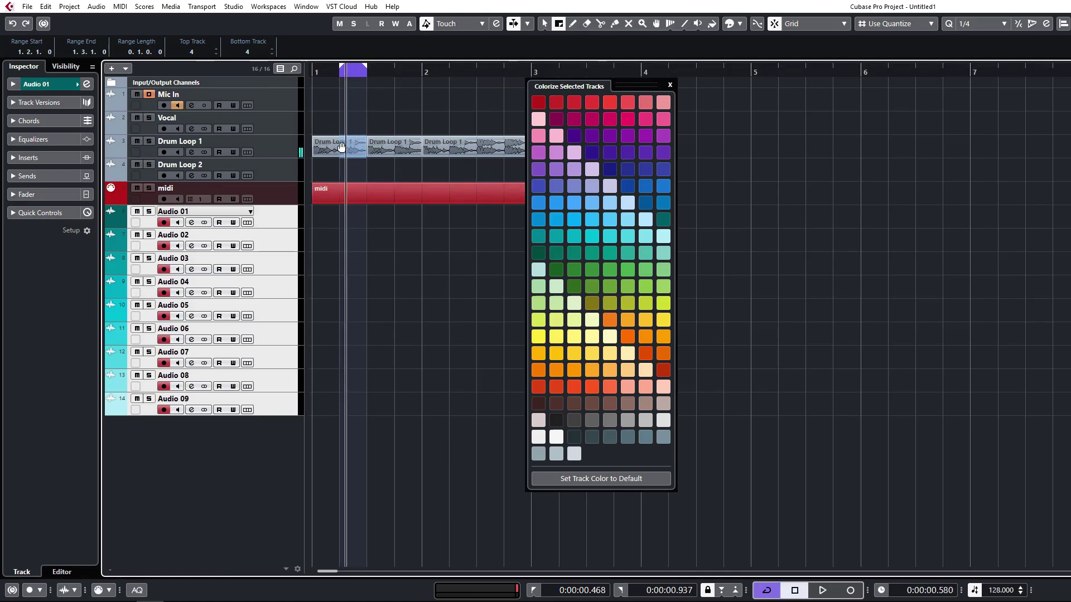
left_click_drag(395, 150, 422, 151)
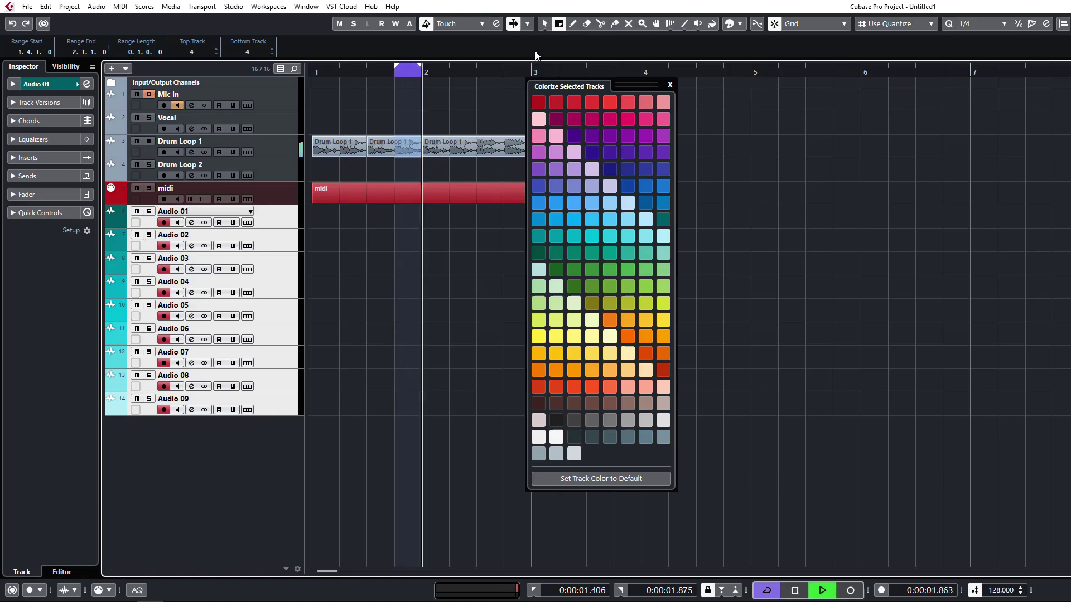
Step: Switch back to the Object Selection tool and open Preferences on the Editing-Tool Modifiers page
key("1")
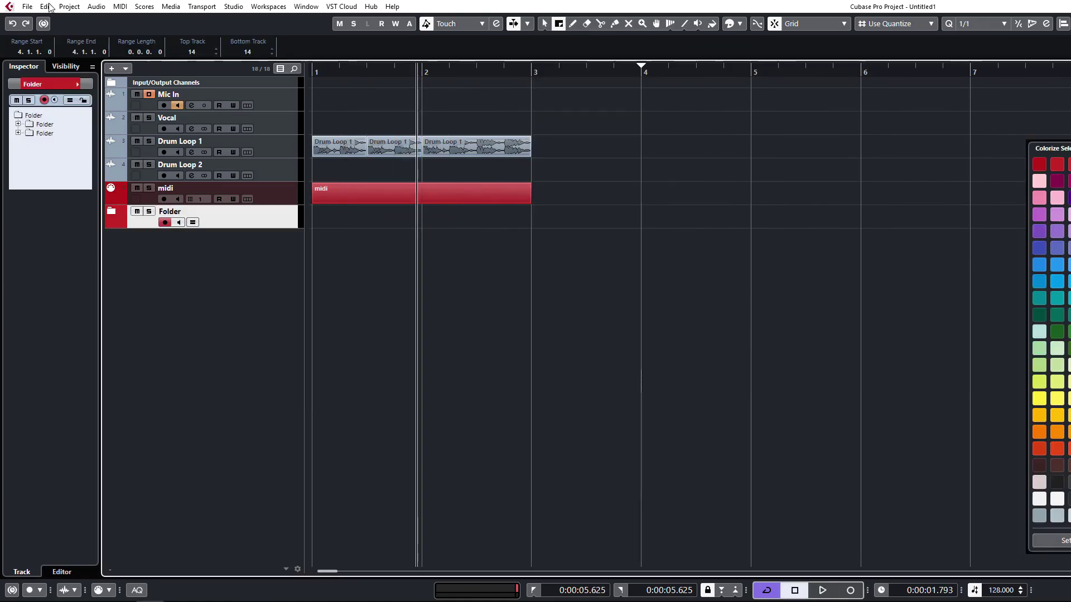
left_click(46, 6)
left_click(83, 408)
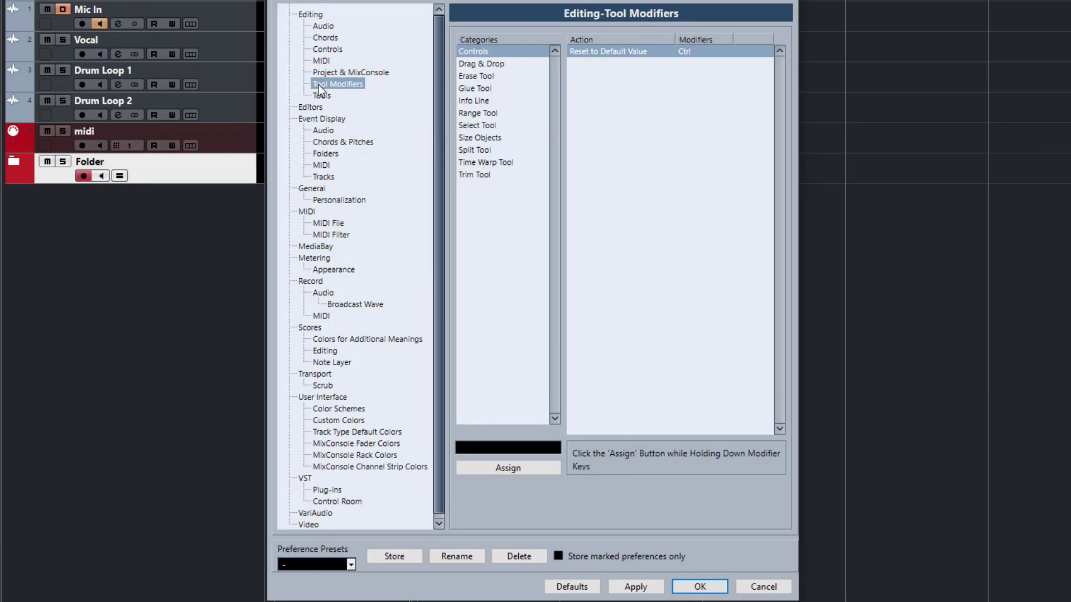
Step: Review the Controls, Drag & Drop, Erase, Glue, Info Line and Select Tool modifier assignments
left_click(462, 64)
left_click(477, 78)
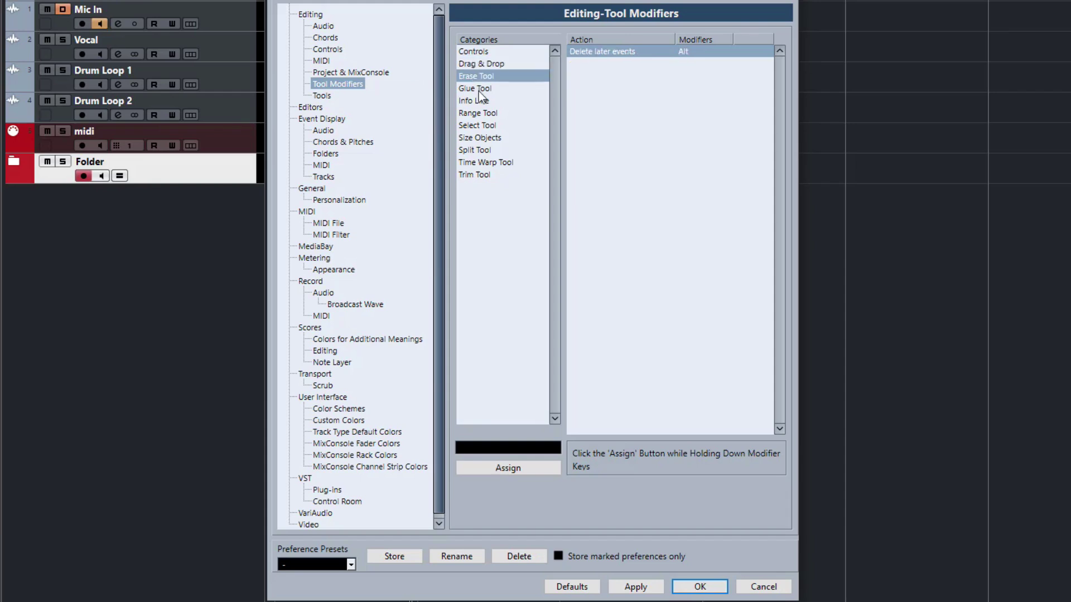
left_click(478, 88)
left_click(481, 104)
left_click(481, 125)
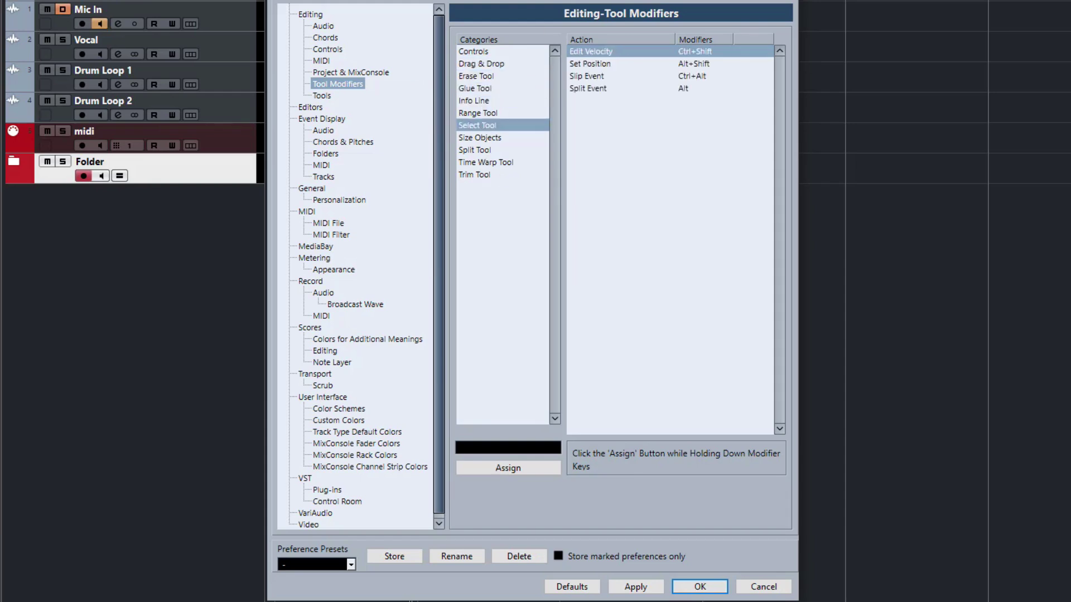
left_click(481, 54)
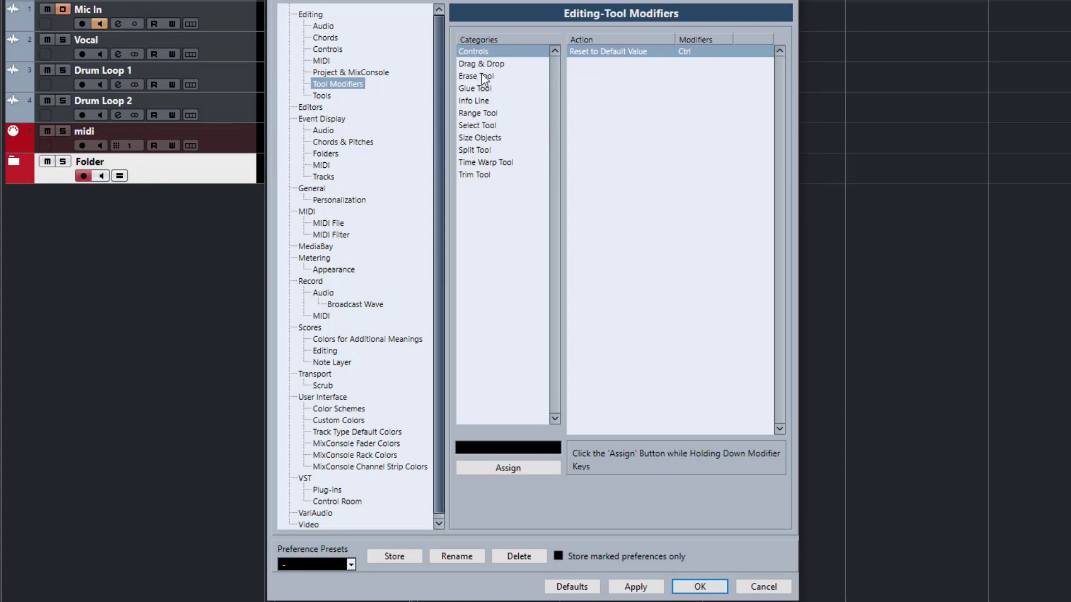
left_click(487, 64)
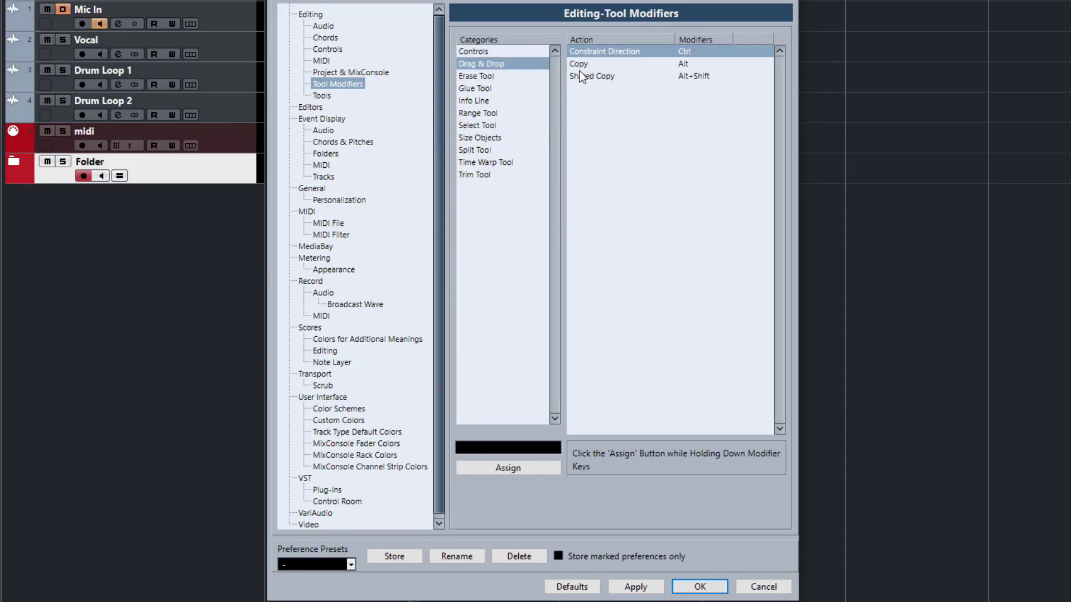
left_click(486, 76)
left_click(486, 89)
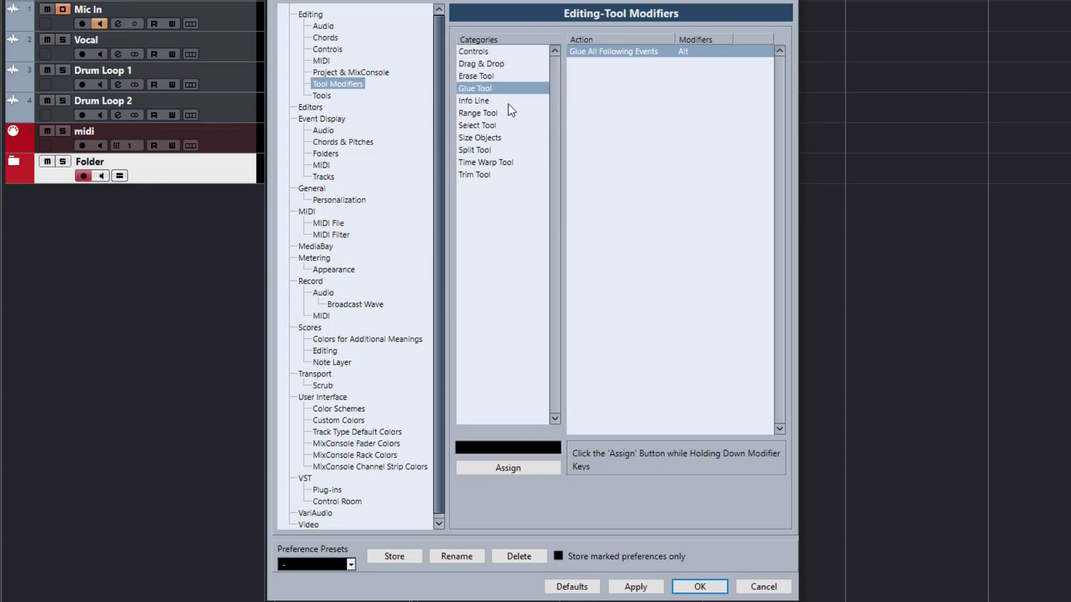
left_click(493, 102)
Step: Review Range, Select, Size Objects, Split, Time Warp and Trim modifiers, ending on Split Tool, and apply
left_click(483, 114)
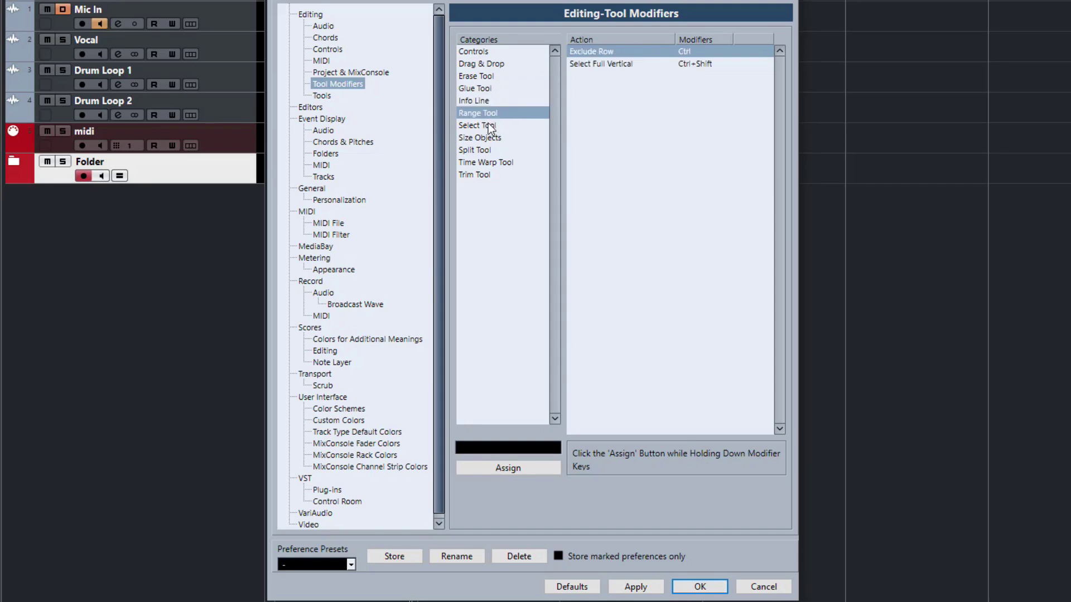
left_click(513, 125)
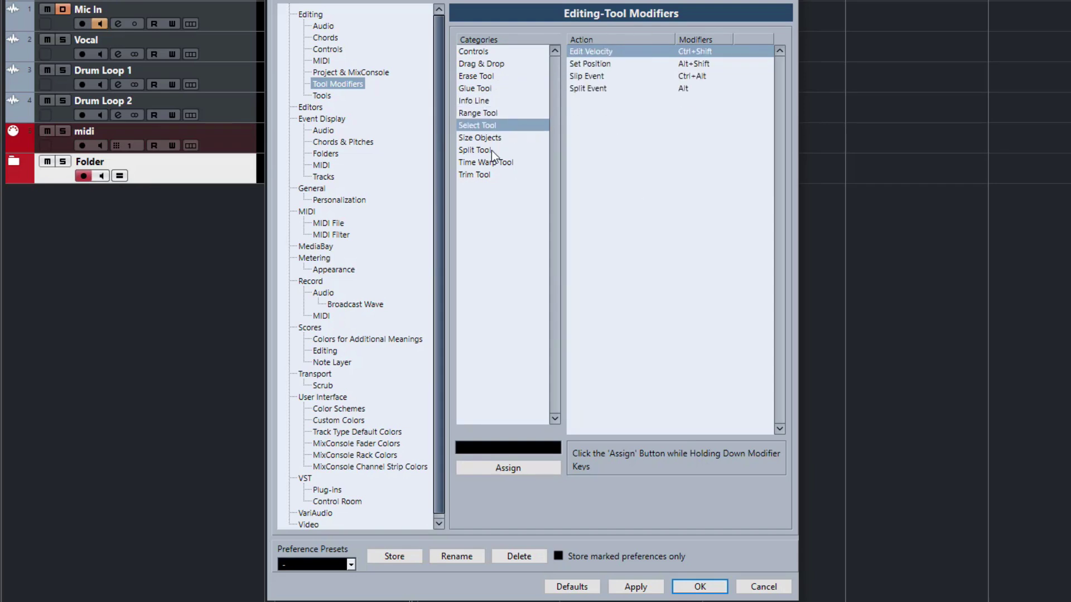
left_click(490, 137)
left_click(491, 150)
left_click(500, 163)
left_click(502, 175)
left_click(505, 163)
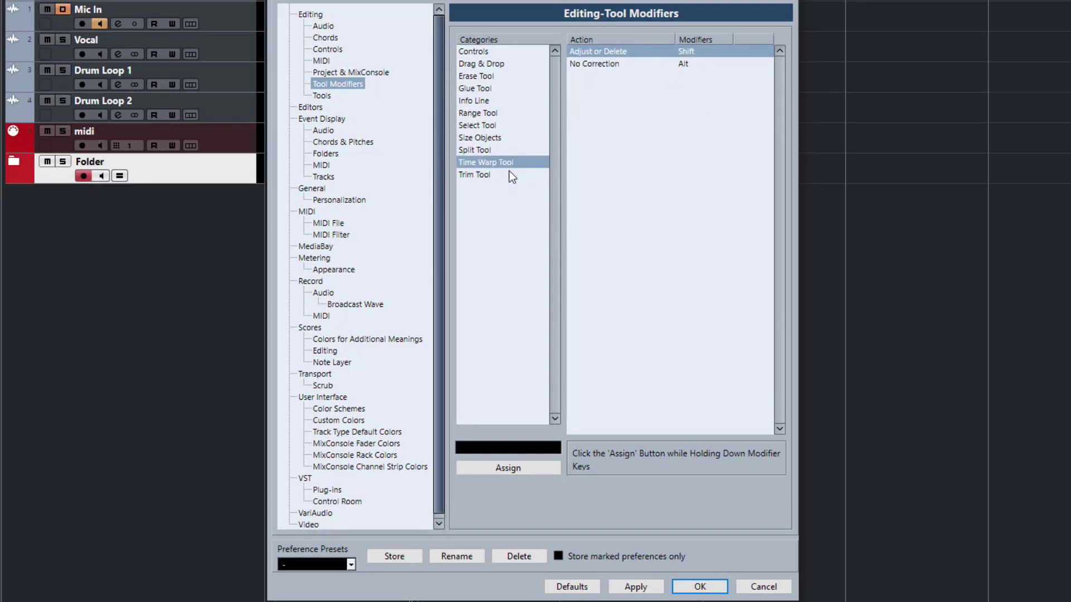
left_click(506, 151)
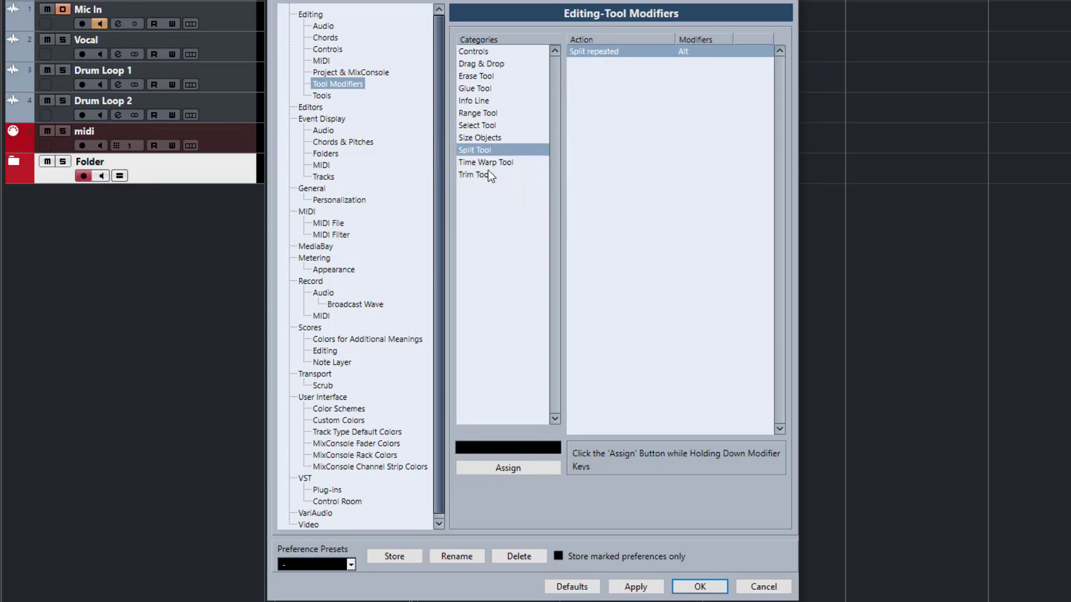
left_click(649, 589)
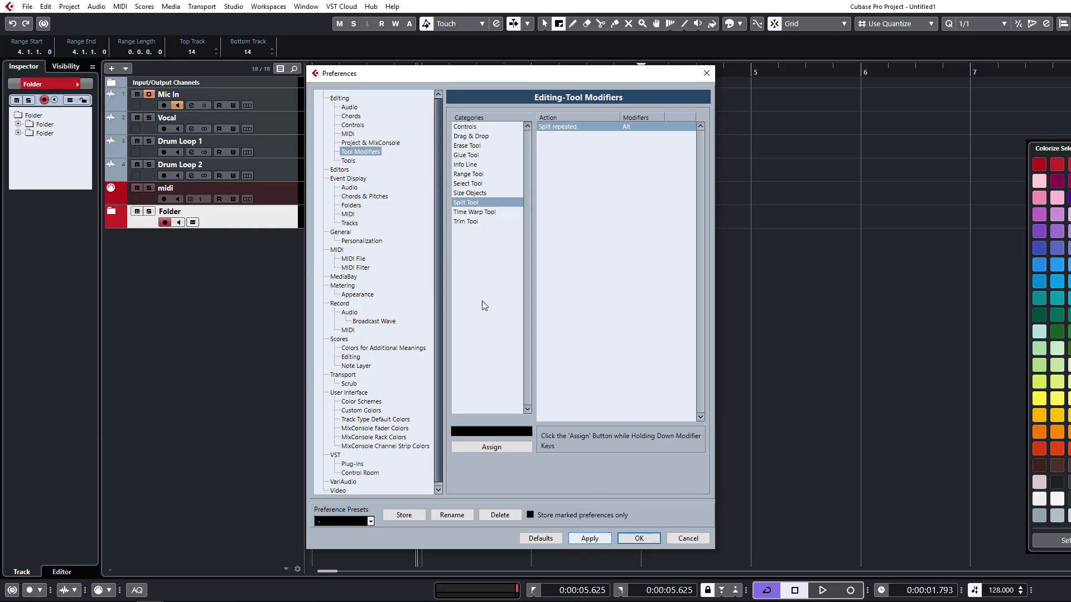
scroll(389, 315, "down", 3)
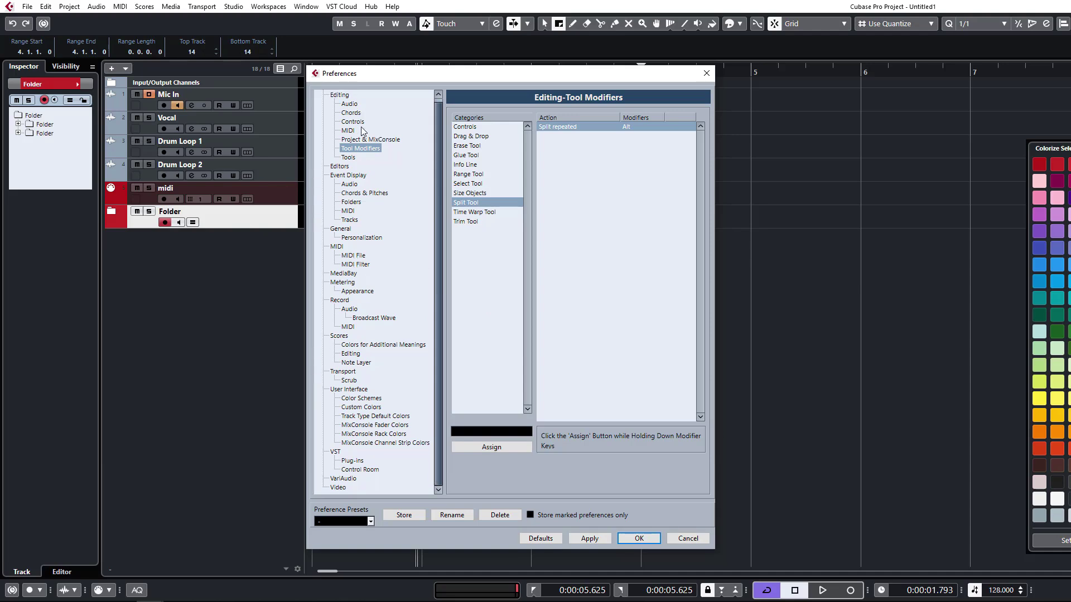
scroll(368, 149, "up", 2)
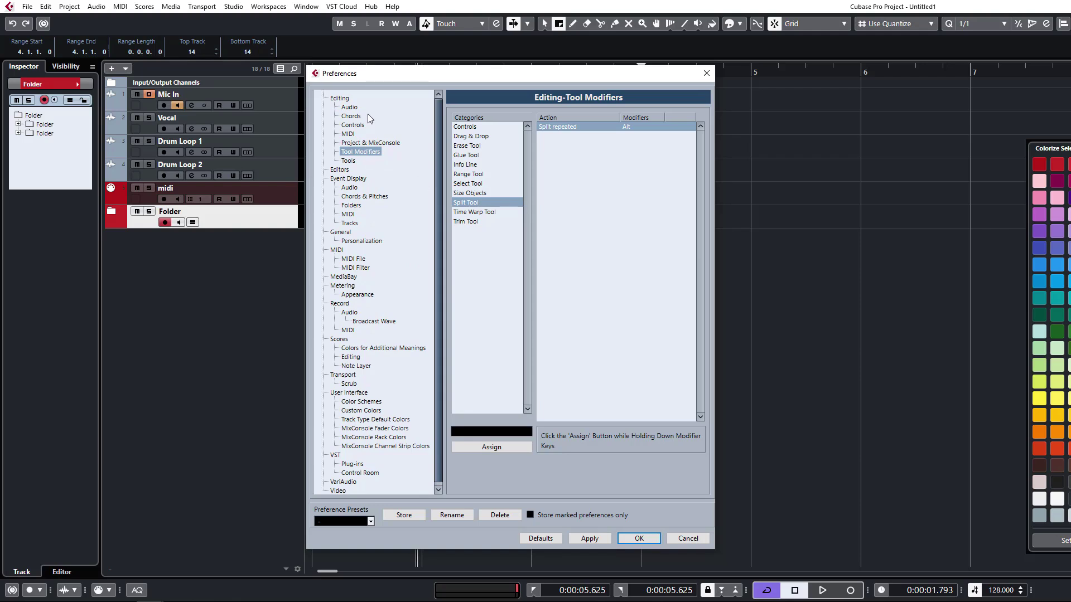